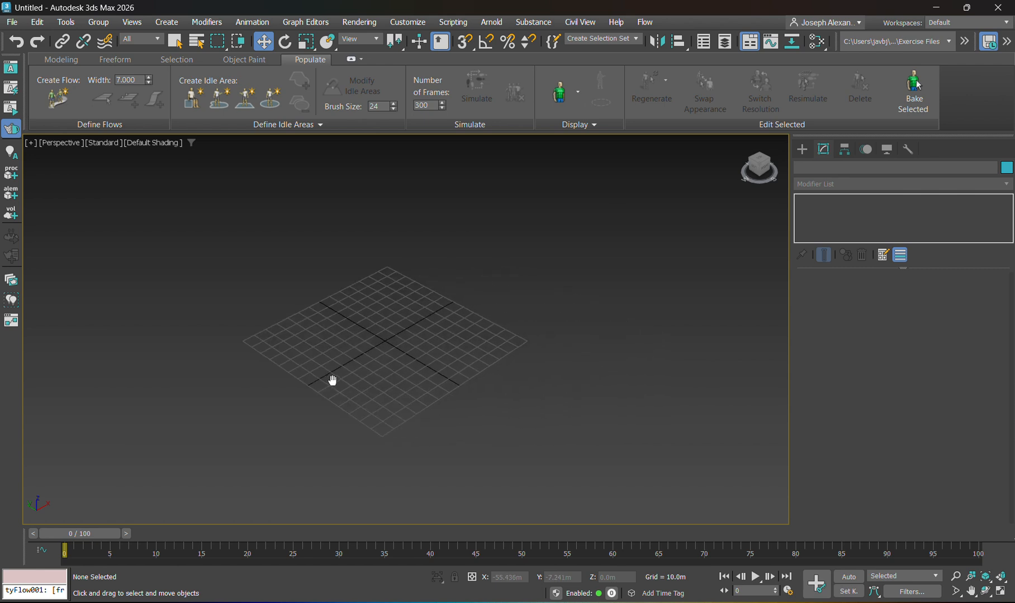
# Create a tyIcon helper on the ground grid at about X 16.5 m, Y 18.7 m.
pyautogui.scroll(3, 324, 342)
pyautogui.scroll(-3, 487, 325)
pyautogui.moveTo(487, 324); pyautogui.dragTo(365, 293, button='middle')
pyautogui.scroll(-3, 526, 315)
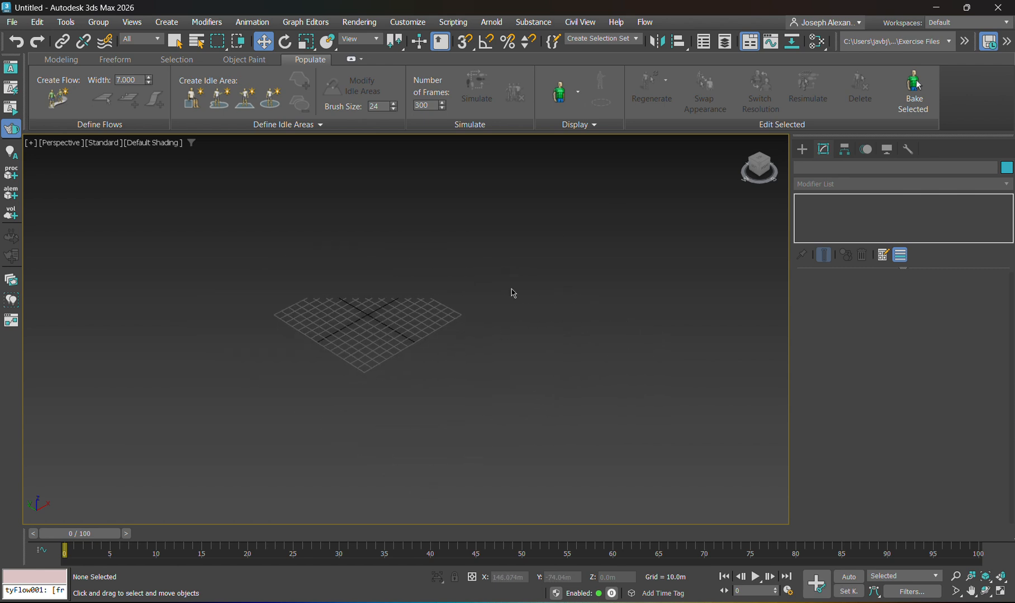
pyautogui.click(802, 150)
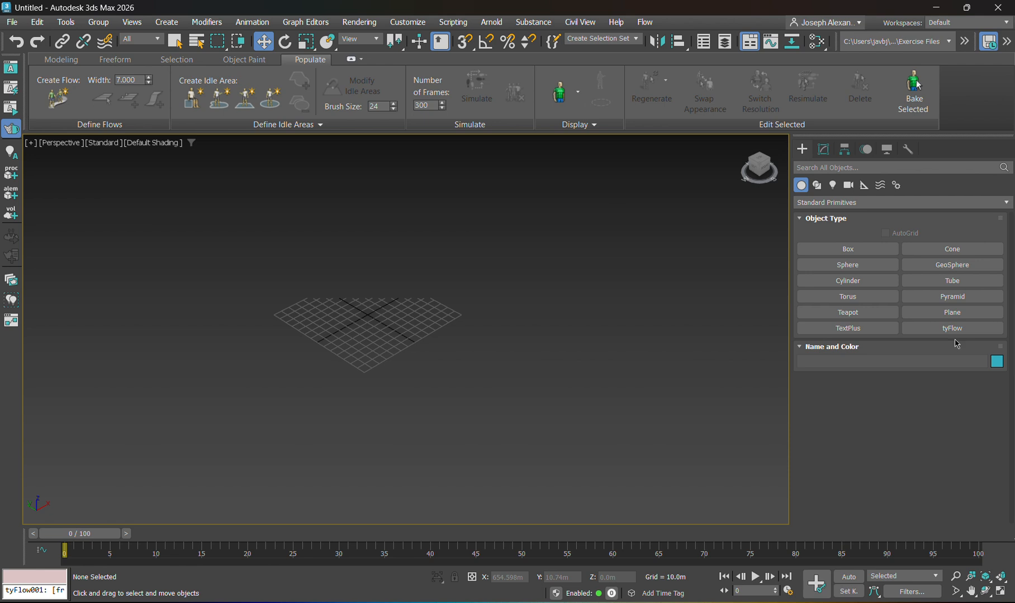
pyautogui.click(866, 191)
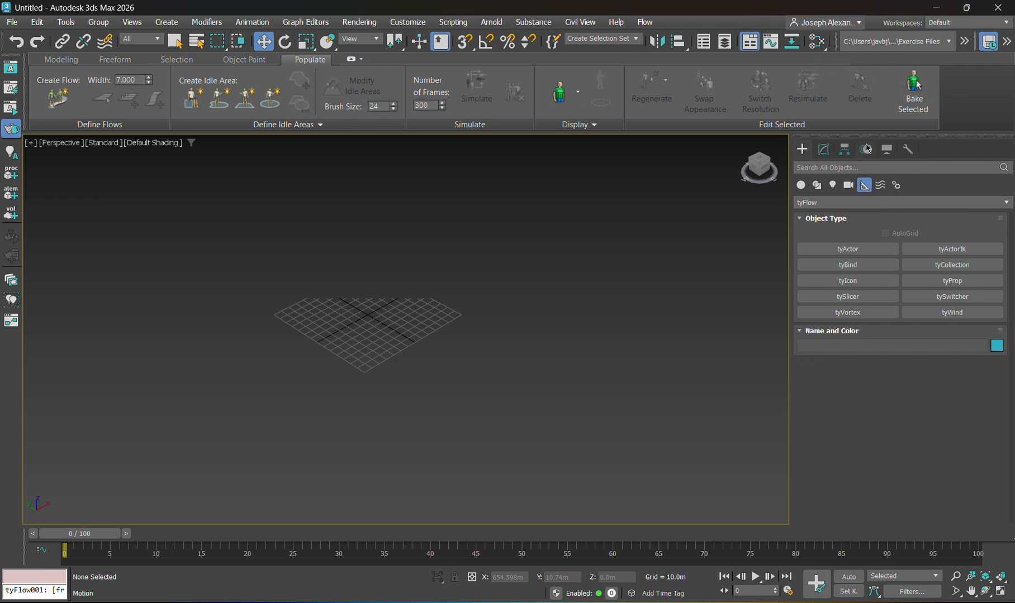
pyautogui.click(851, 209)
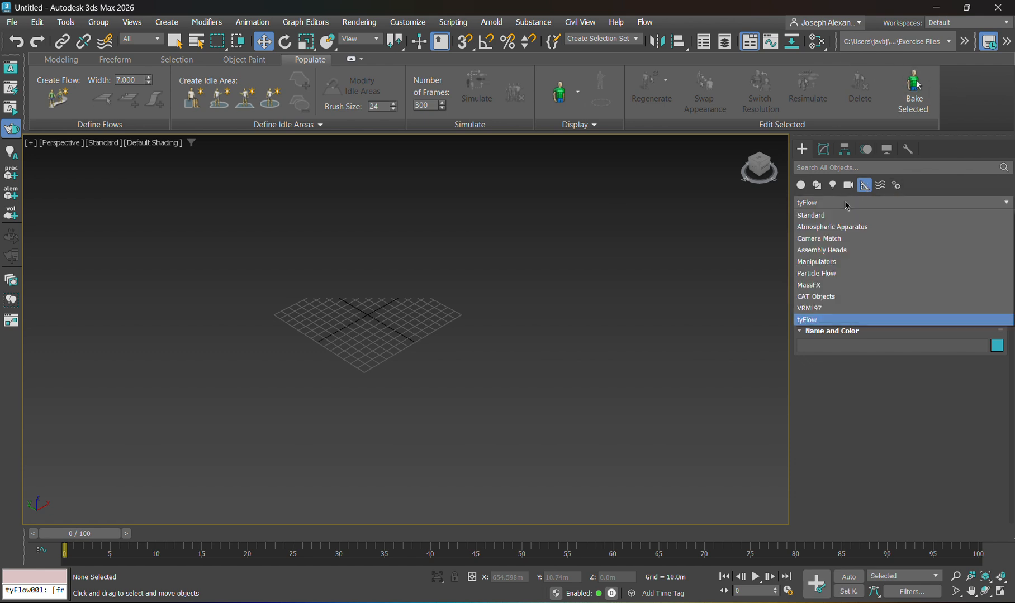
pyautogui.click(838, 320)
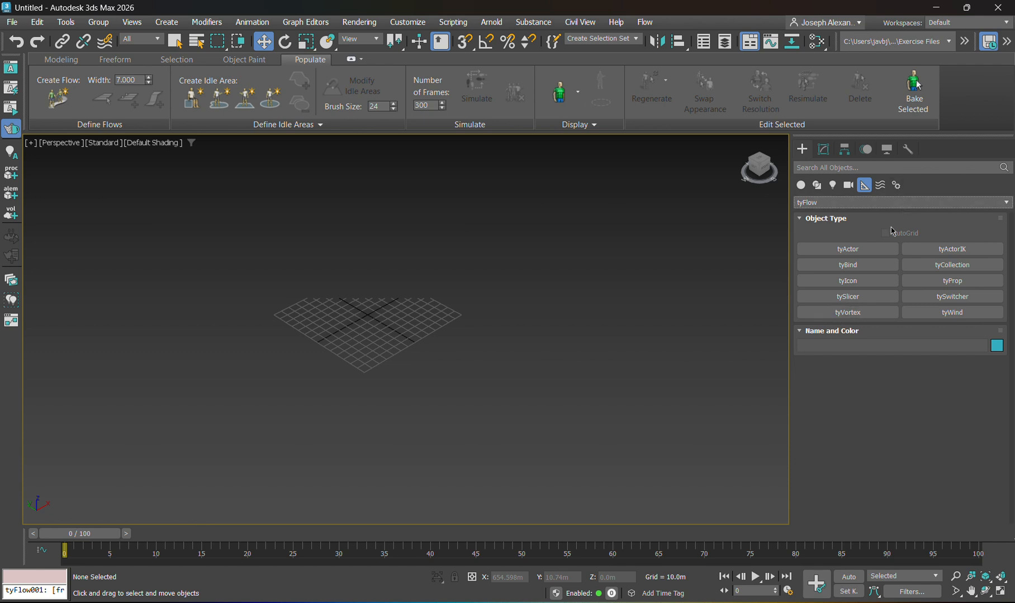
pyautogui.click(883, 280)
pyautogui.scroll(5, 335, 326)
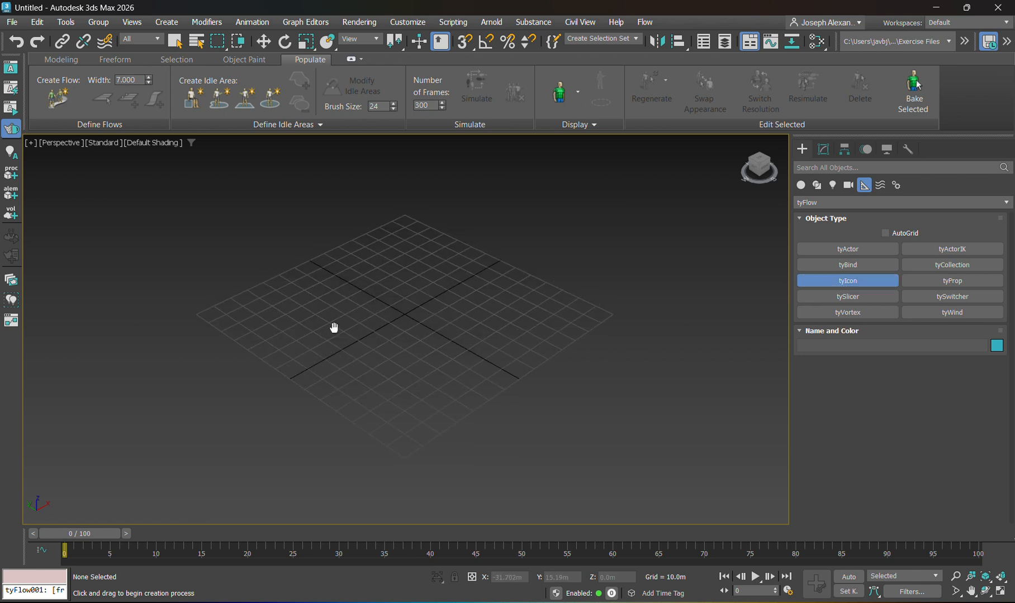
pyautogui.moveTo(368, 300); pyautogui.dragTo(394, 330)
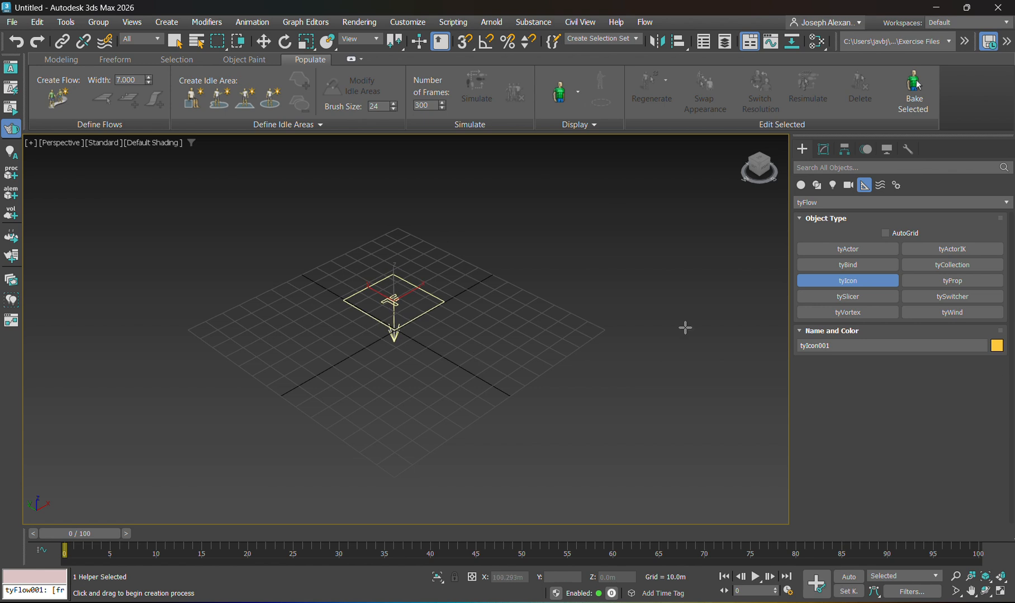
# Create a tyFlow object beside the grid at about X 95.2 m, Y -82.3 m, and deselect it.
pyautogui.moveTo(511, 295); pyautogui.dragTo(450, 281, button='middle')
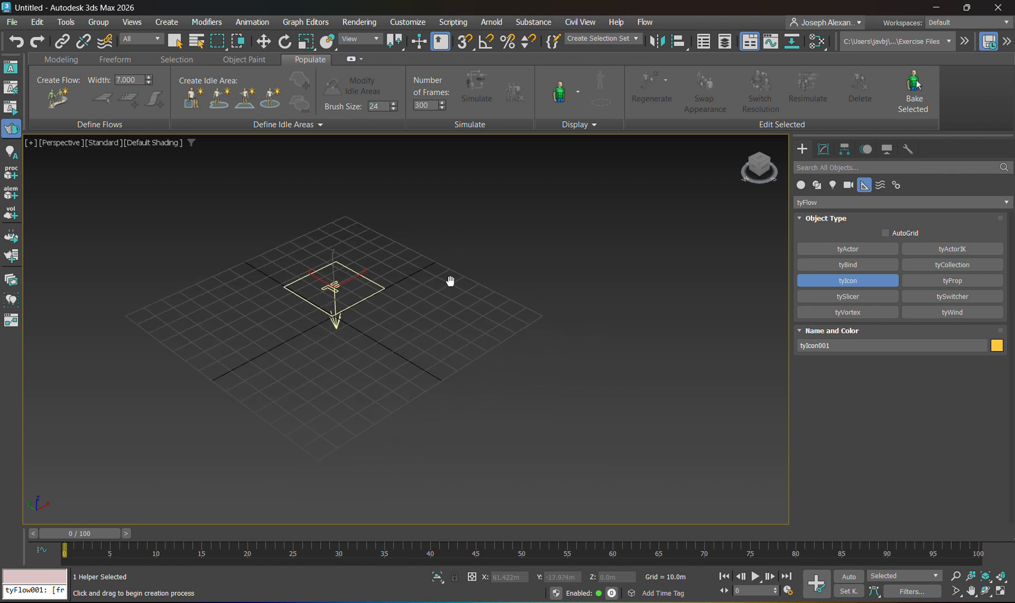
pyautogui.click(802, 186)
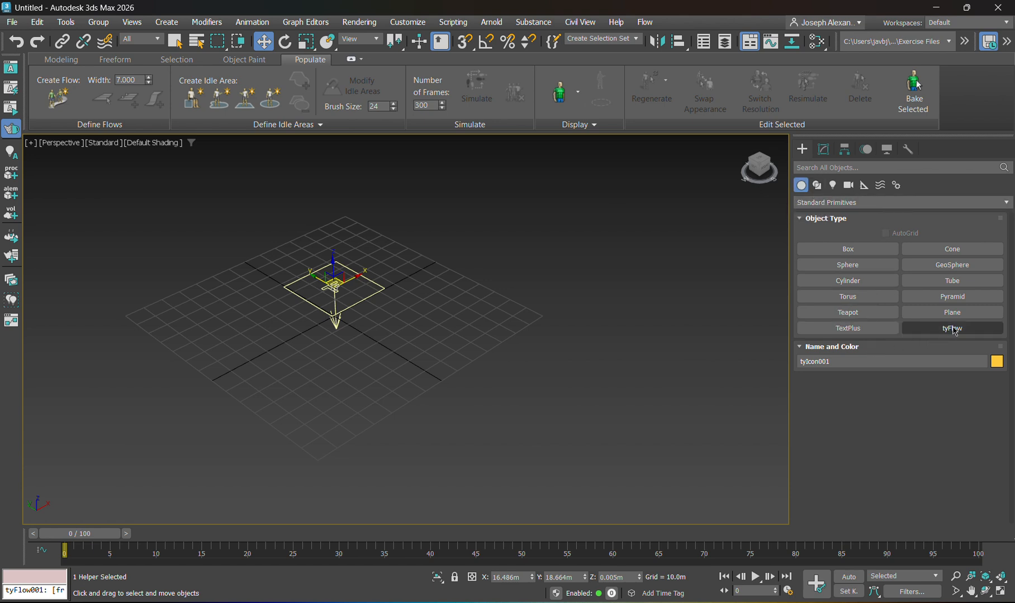
pyautogui.click(970, 332)
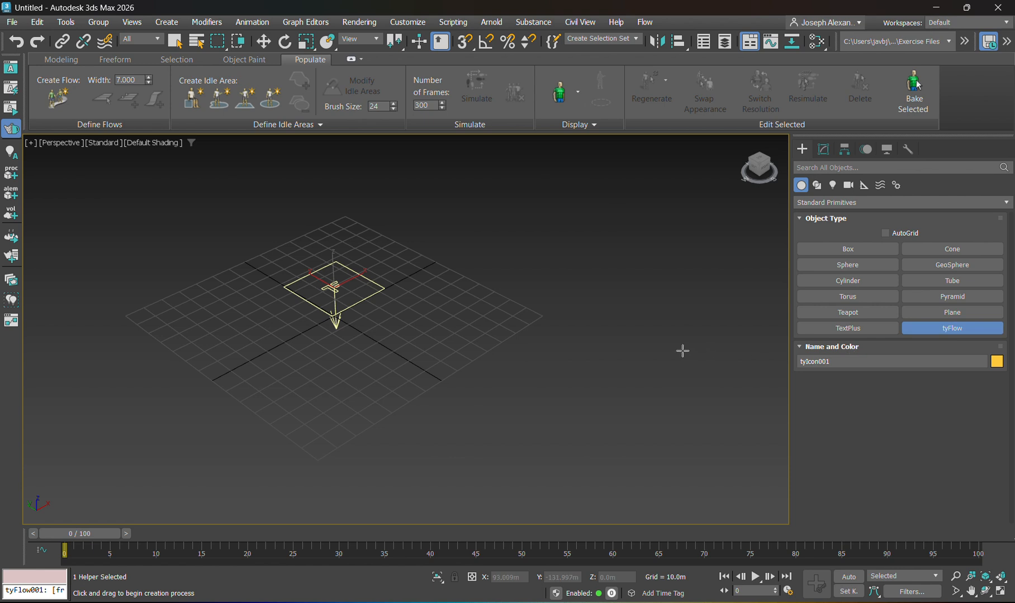
pyautogui.moveTo(675, 351); pyautogui.dragTo(607, 351, button='middle')
pyautogui.moveTo(426, 311); pyautogui.dragTo(409, 314, button='middle')
pyautogui.moveTo(509, 309); pyautogui.dragTo(480, 340)
pyautogui.moveTo(429, 276); pyautogui.dragTo(478, 306, button='middle')
pyautogui.scroll(-2, 451, 301)
pyautogui.click(263, 41)
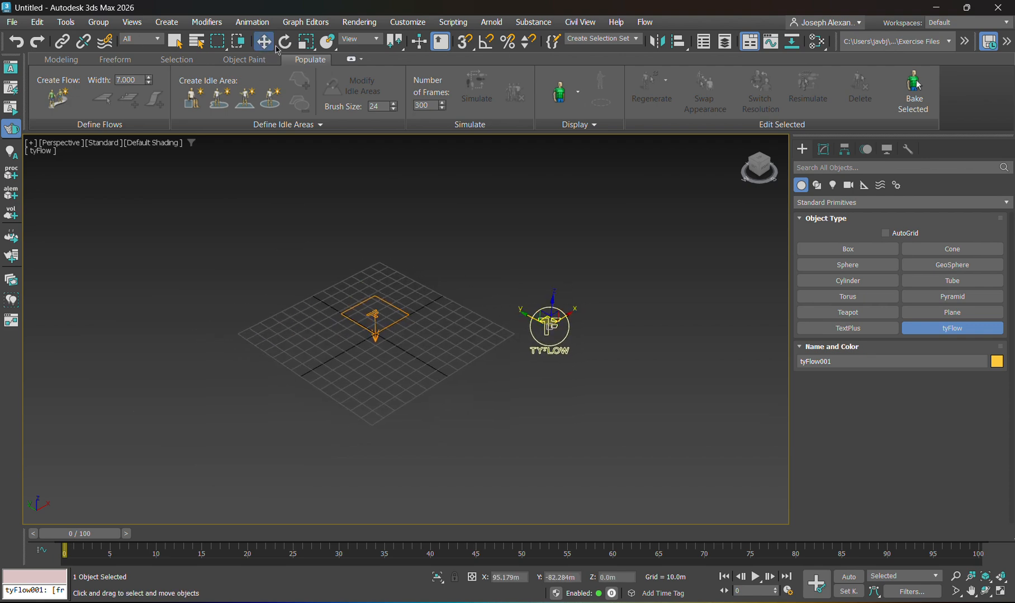
pyautogui.moveTo(618, 273); pyautogui.dragTo(593, 276, button='middle')
pyautogui.click(593, 275)
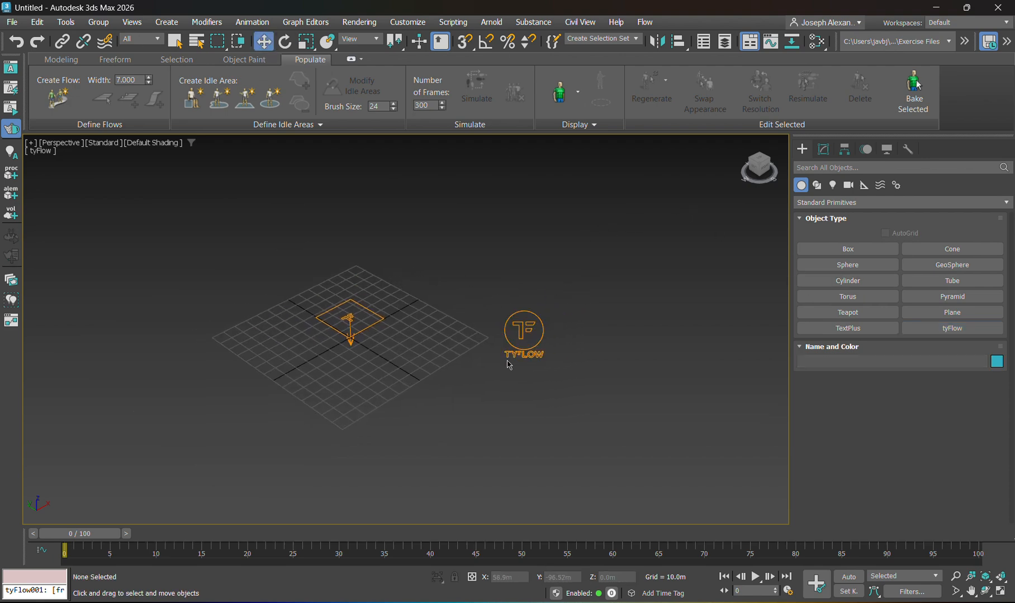
# Select the tyFlow object in the viewport and open its particle flow editor.
pyautogui.scroll(2, 469, 342)
pyautogui.scroll(2, 458, 316)
pyautogui.moveTo(504, 311); pyautogui.dragTo(466, 295, button='middle')
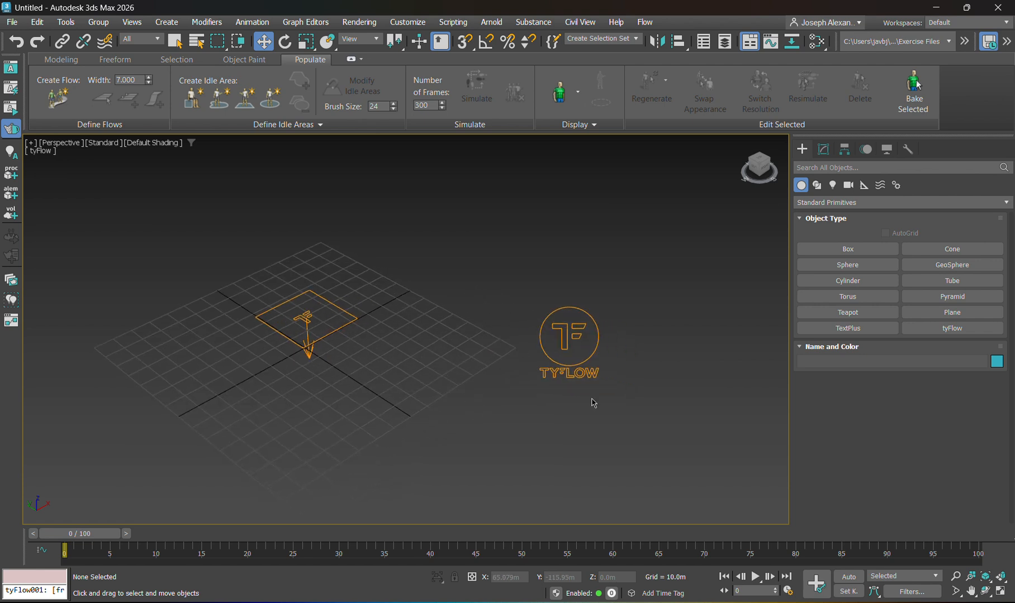
pyautogui.click(598, 381)
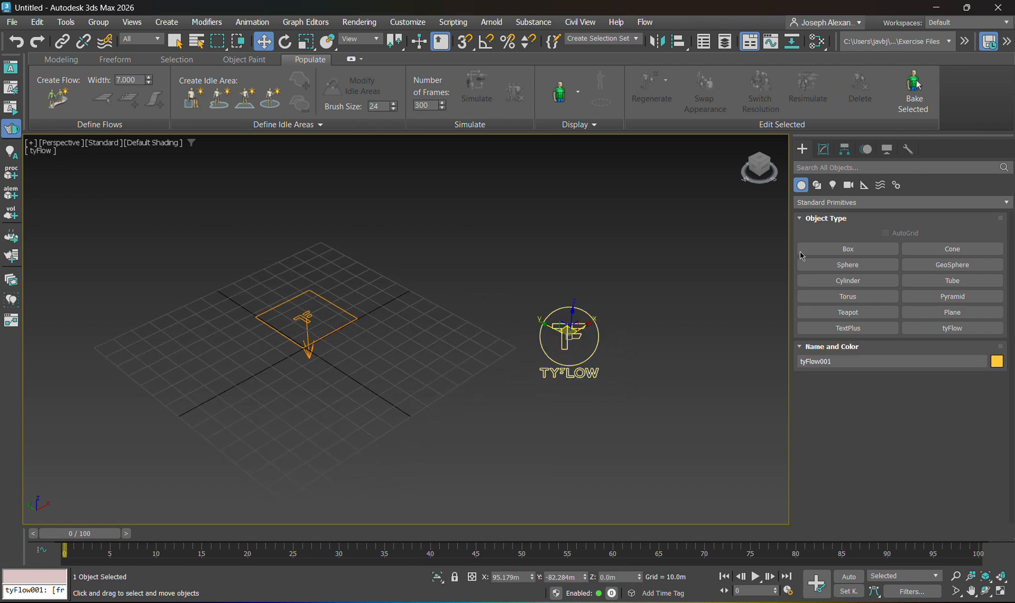
pyautogui.click(830, 155)
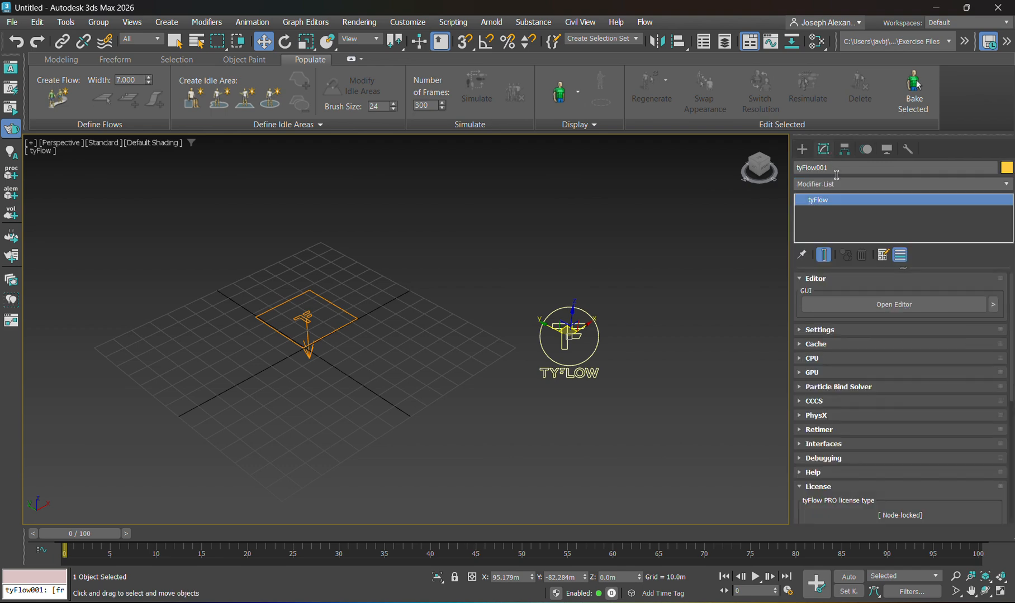
pyautogui.click(909, 310)
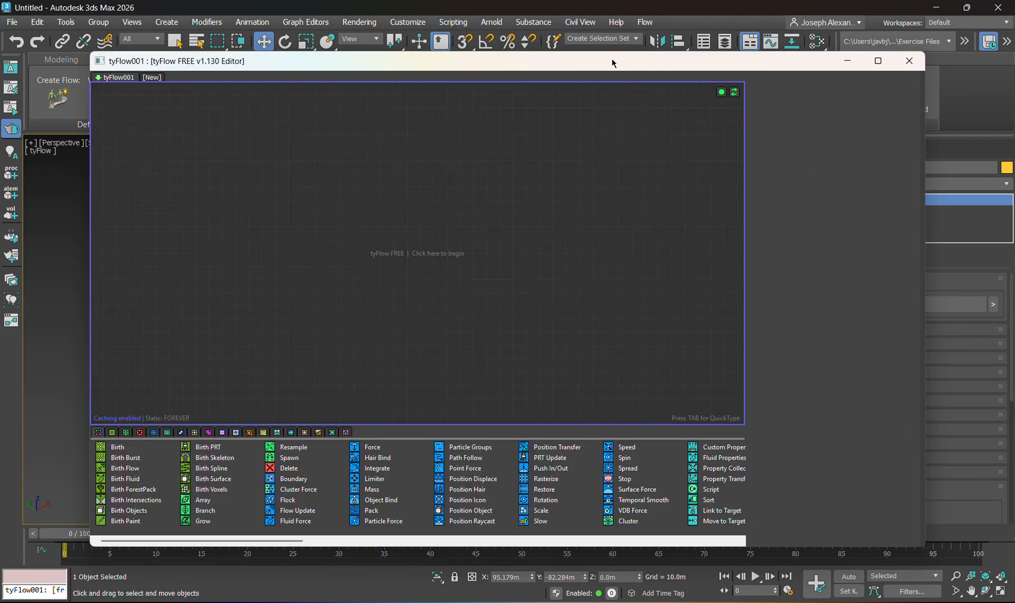
pyautogui.moveTo(612, 63); pyautogui.dragTo(596, 48)
pyautogui.moveTo(909, 109); pyautogui.dragTo(807, 112)
pyautogui.moveTo(486, 54); pyautogui.dragTo(618, 72)
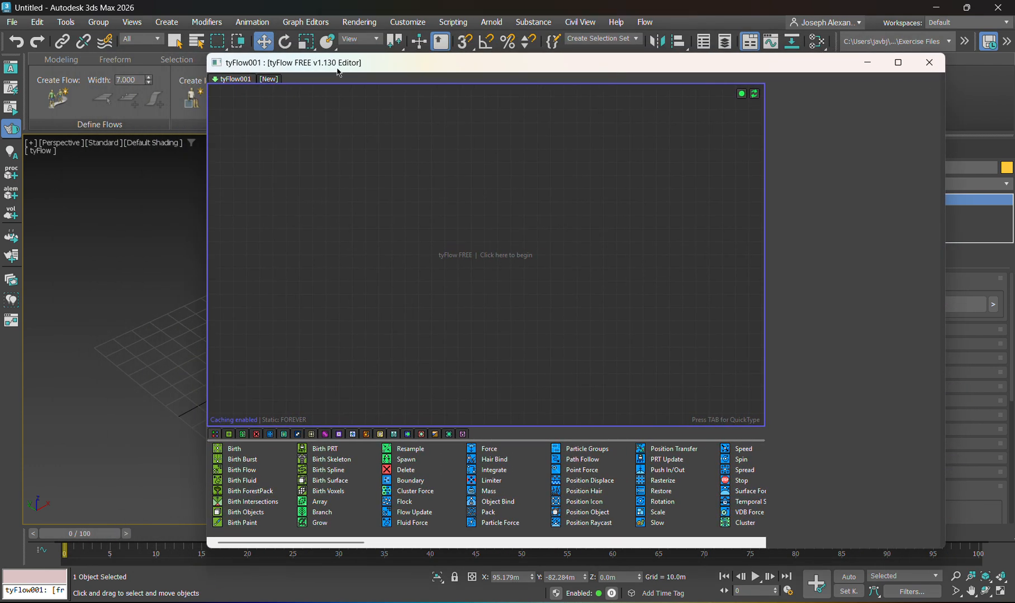
pyautogui.moveTo(273, 67); pyautogui.dragTo(245, 47)
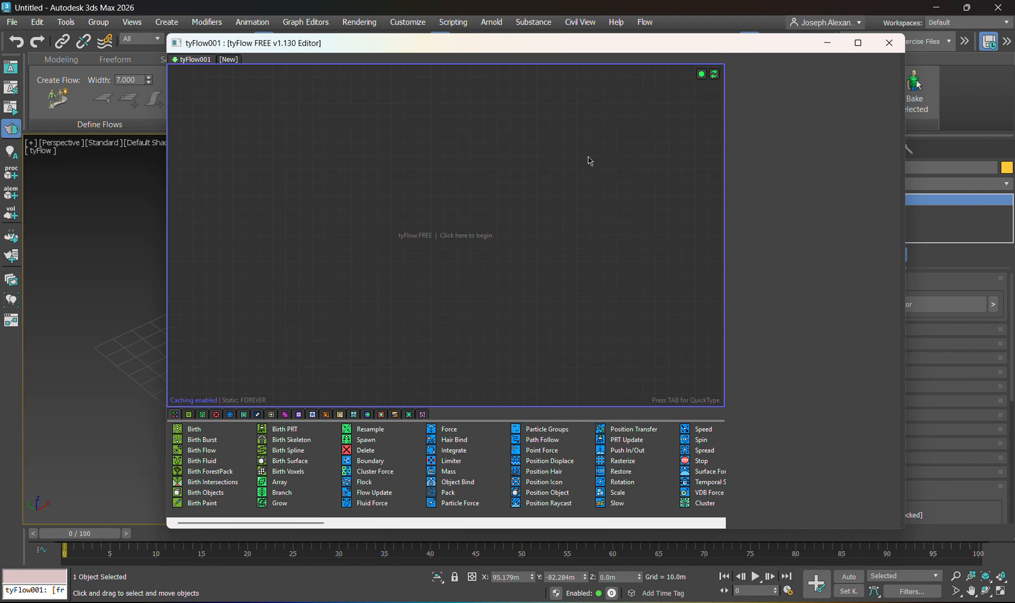
pyautogui.moveTo(659, 43); pyautogui.dragTo(694, 68)
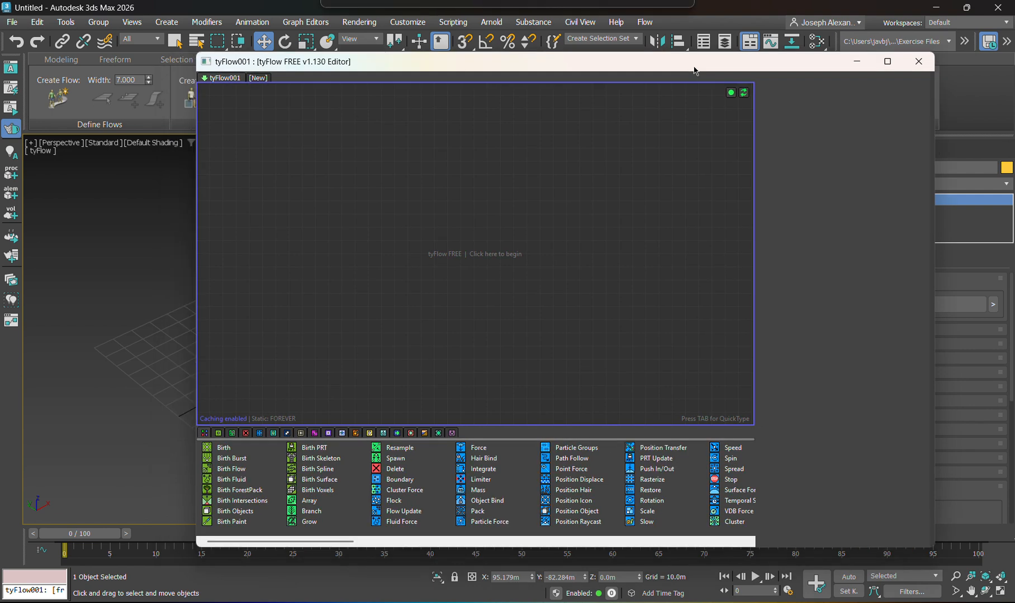
pyautogui.moveTo(338, 54); pyautogui.dragTo(362, 46)
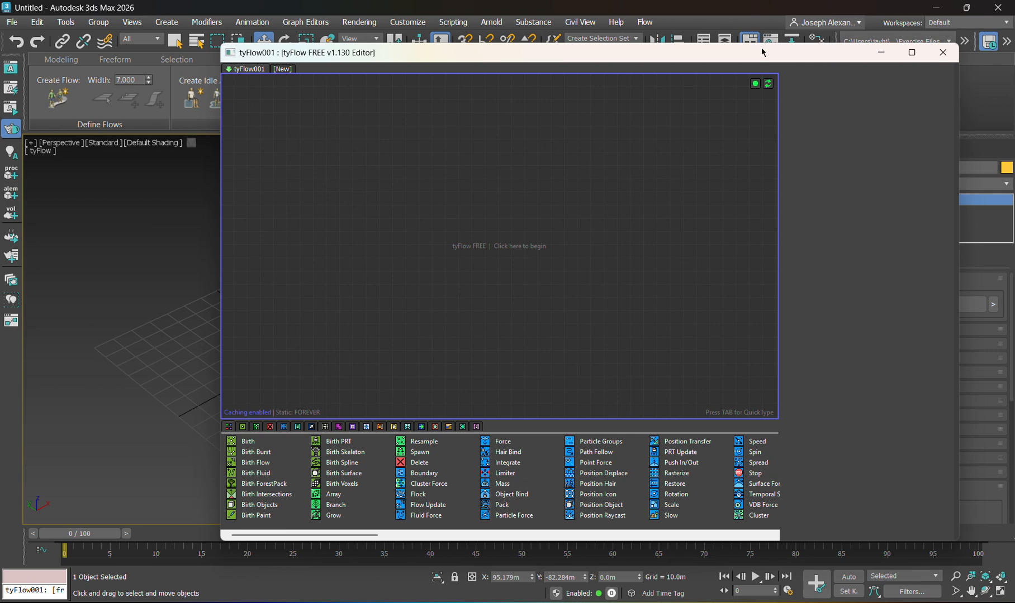
pyautogui.moveTo(761, 47)
pyautogui.mouseDown()
pyautogui.moveTo(723, 40)
pyautogui.moveTo(722, 48)
pyautogui.moveTo(764, 41)
pyautogui.mouseUp()
# Browse the operators available in the tyFlow editor's operator depot.
pyautogui.scroll(-5, 377, 467)
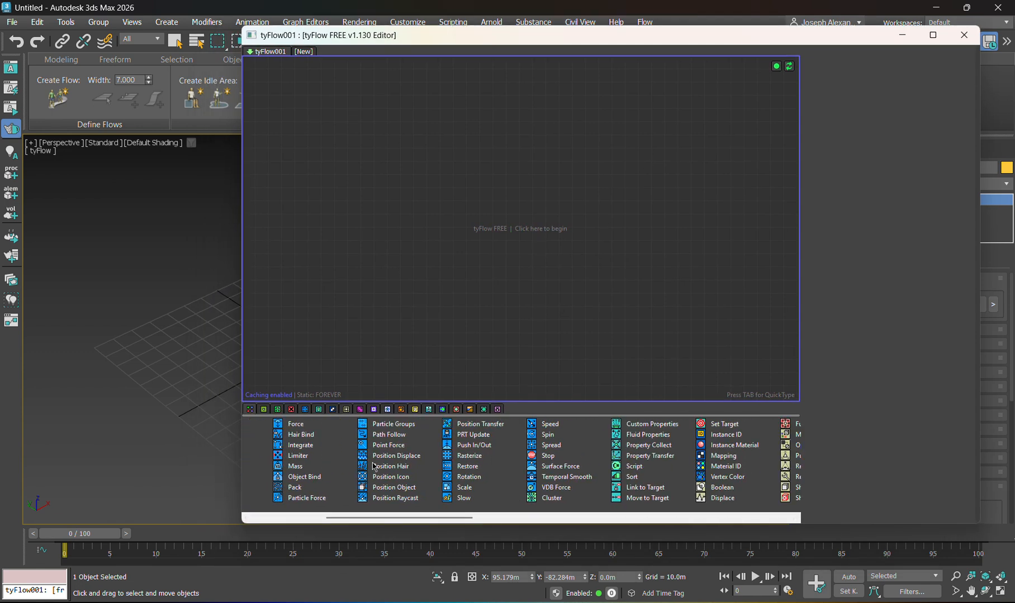
pyautogui.scroll(5, 433, 478)
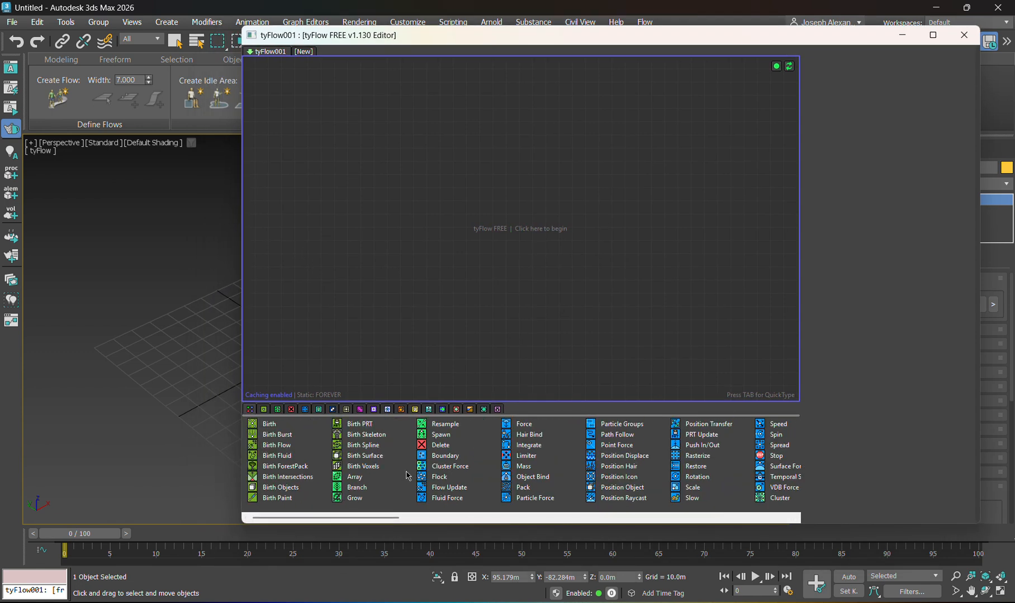
pyautogui.scroll(-5, 387, 466)
pyautogui.scroll(5, 387, 465)
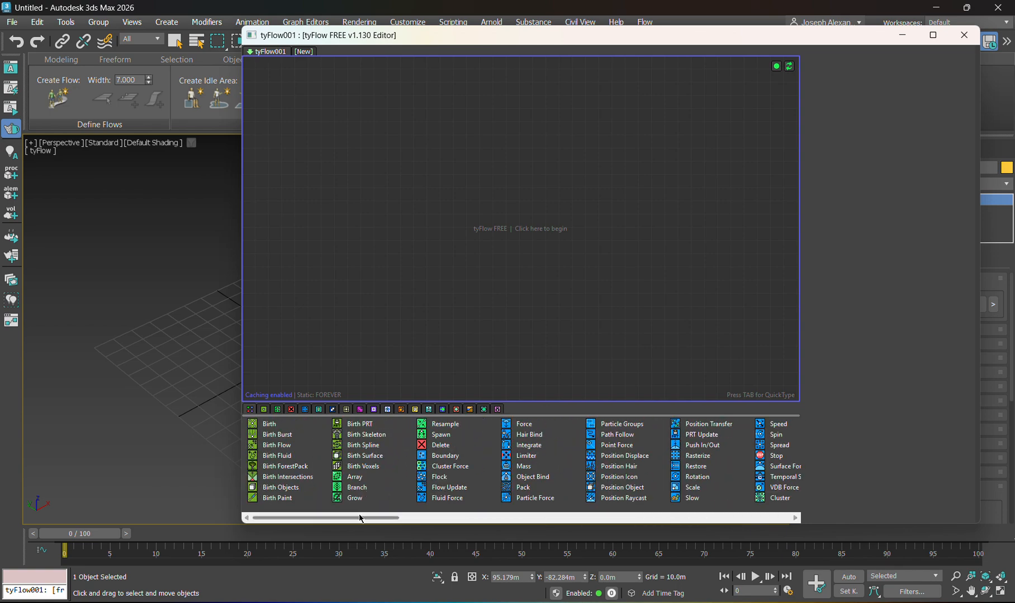
pyautogui.moveTo(366, 518); pyautogui.dragTo(318, 485)
pyautogui.moveTo(680, 40)
pyautogui.mouseDown()
pyautogui.moveTo(620, 78)
pyautogui.moveTo(609, 99)
pyautogui.moveTo(657, 72)
pyautogui.moveTo(671, 30)
pyautogui.mouseUp()
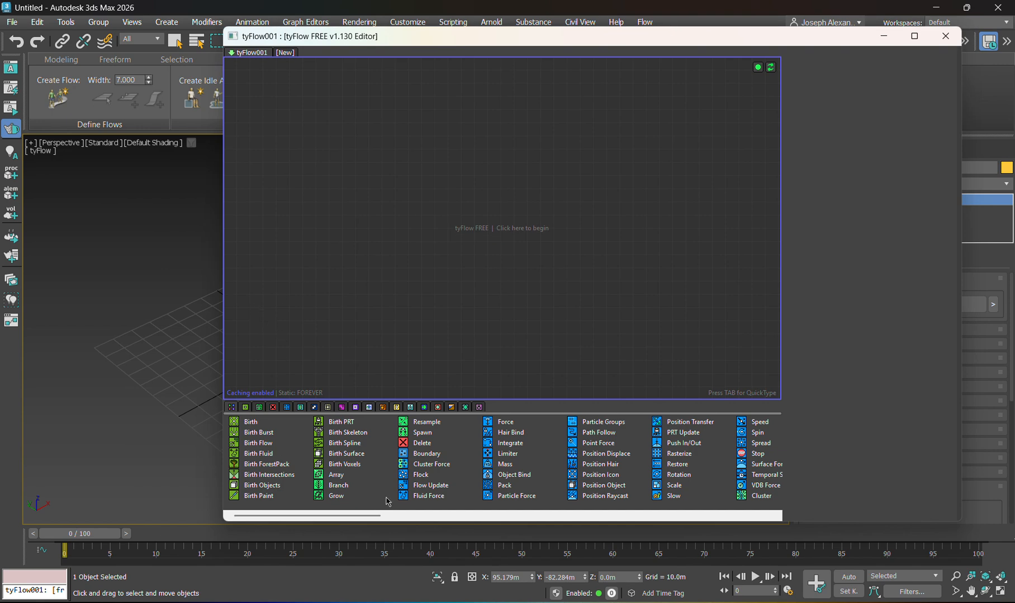
pyautogui.scroll(-5, 350, 470)
pyautogui.scroll(5, 355, 467)
# Add a Birth operator to the empty flow canvas as a new event and position the event in the upper area.
pyautogui.moveTo(254, 422); pyautogui.dragTo(274, 399)
pyautogui.moveTo(621, 40); pyautogui.dragTo(642, 83)
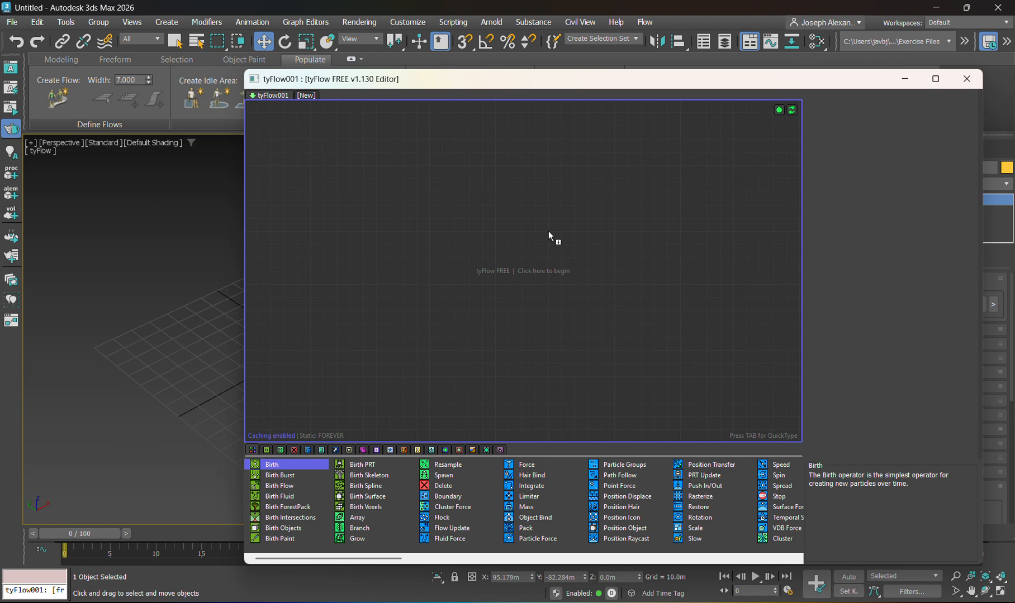
pyautogui.moveTo(540, 231); pyautogui.dragTo(540, 231)
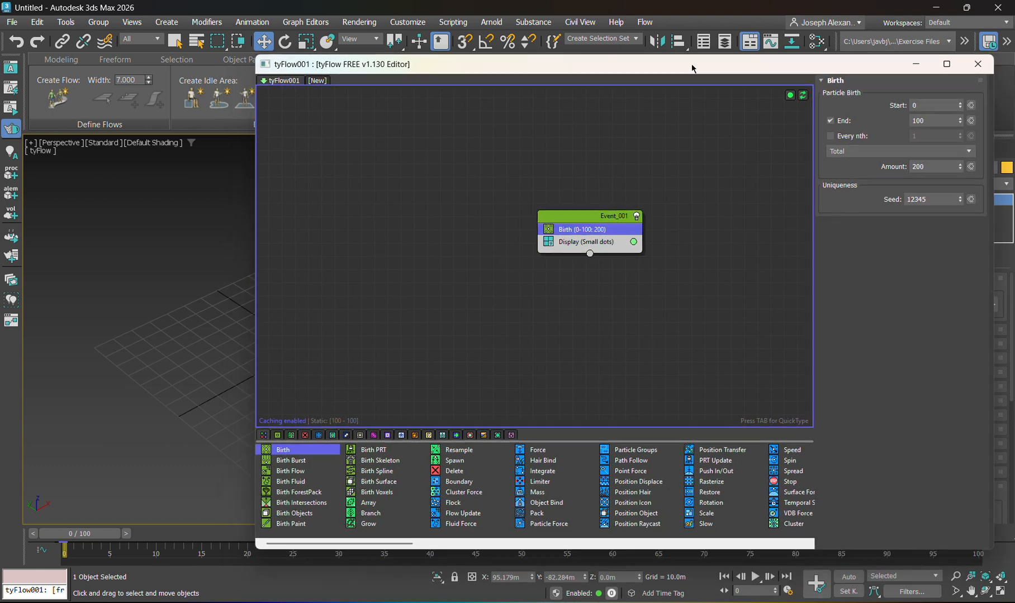
pyautogui.moveTo(681, 82); pyautogui.dragTo(695, 61)
pyautogui.moveTo(577, 209); pyautogui.dragTo(482, 198)
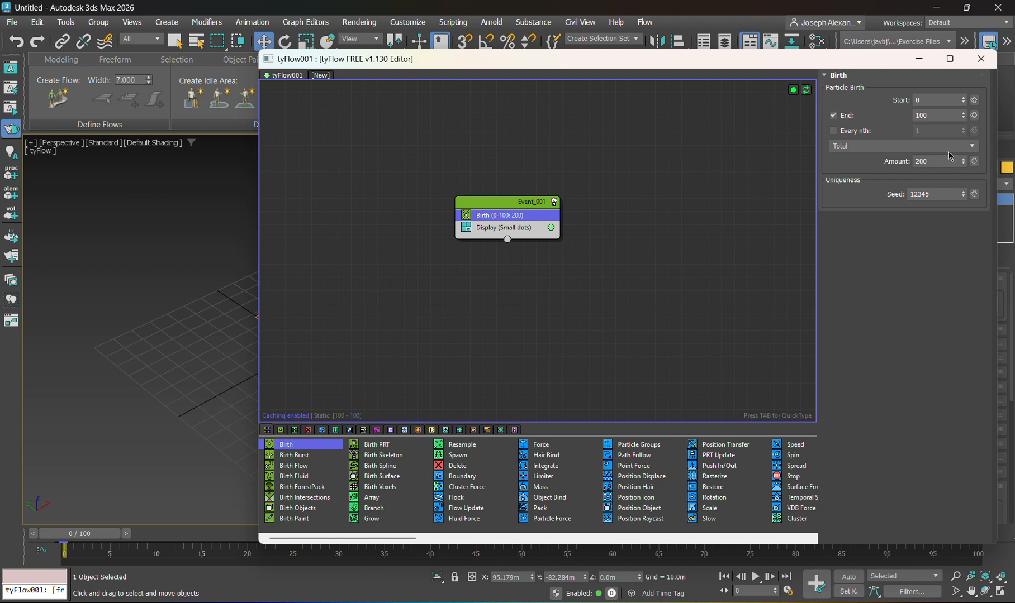
# Set the Birth operator's total particle amount to 500.
pyautogui.moveTo(926, 61); pyautogui.dragTo(827, 58)
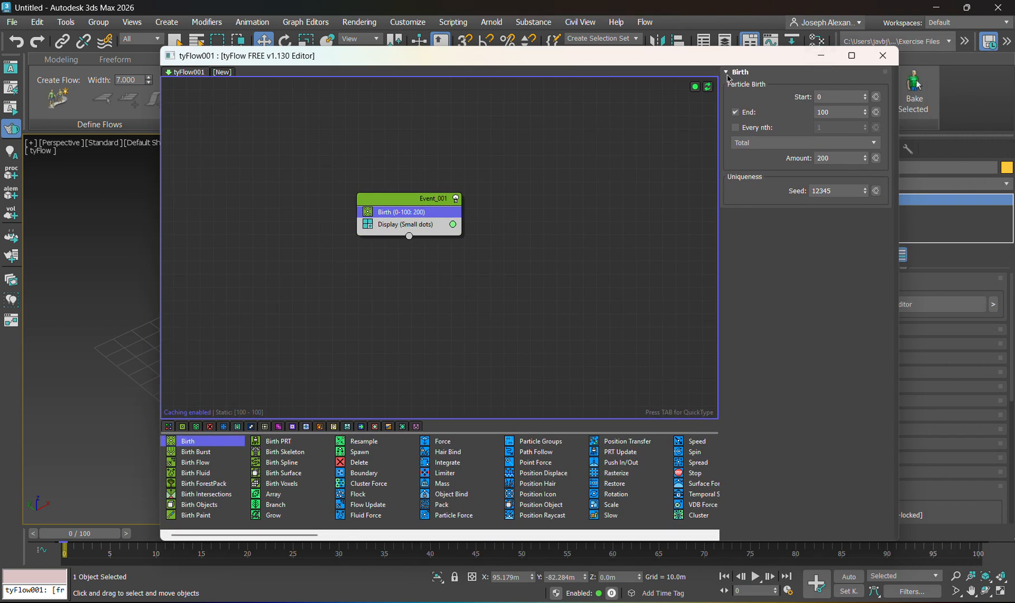
pyautogui.moveTo(717, 50)
pyautogui.mouseDown()
pyautogui.moveTo(675, 47)
pyautogui.moveTo(706, 52)
pyautogui.mouseUp()
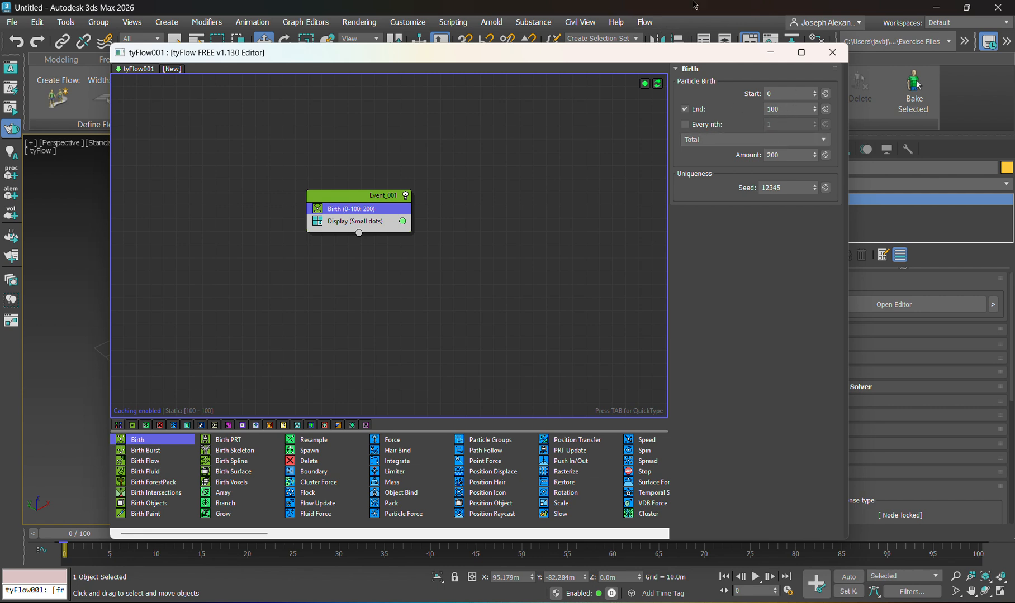
pyautogui.moveTo(636, 58)
pyautogui.mouseDown()
pyautogui.moveTo(609, 64)
pyautogui.moveTo(631, 63)
pyautogui.mouseUp()
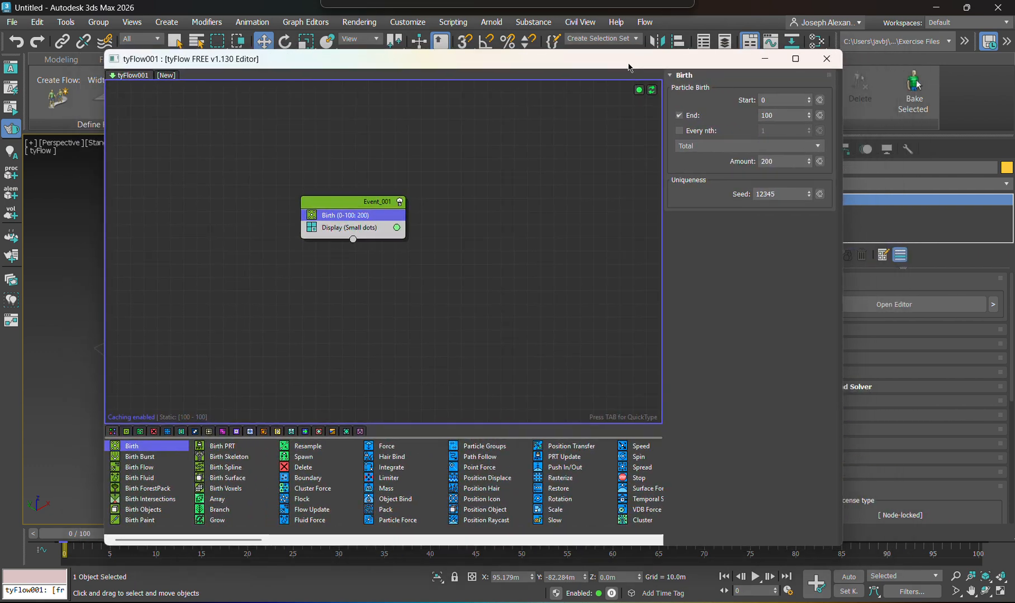
pyautogui.doubleClick(789, 164)
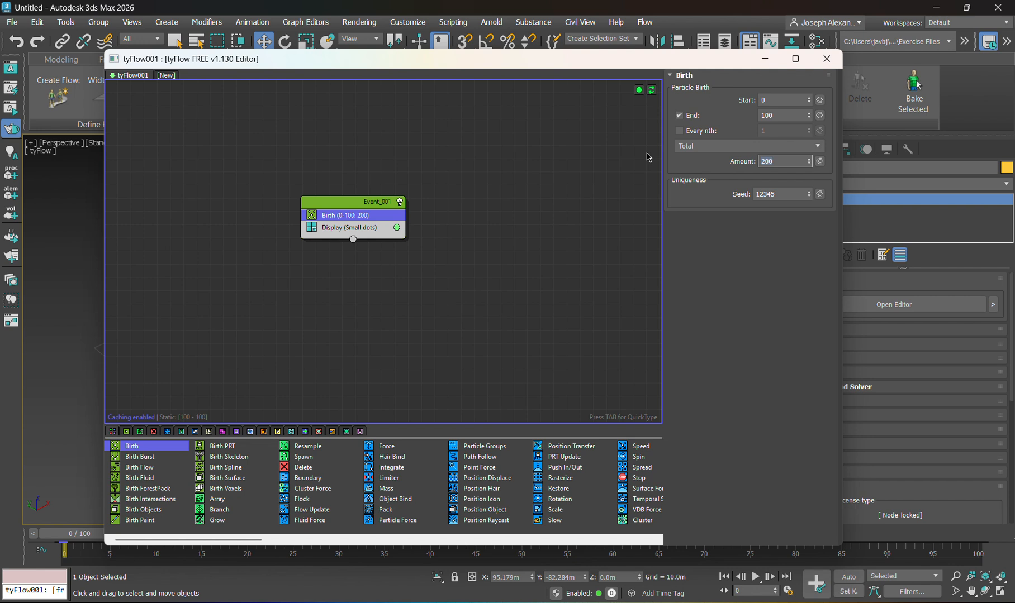
pyautogui.write('500')
pyautogui.press('Return')
# Set the Birth operator's end frame to 200.
pyautogui.click(784, 114)
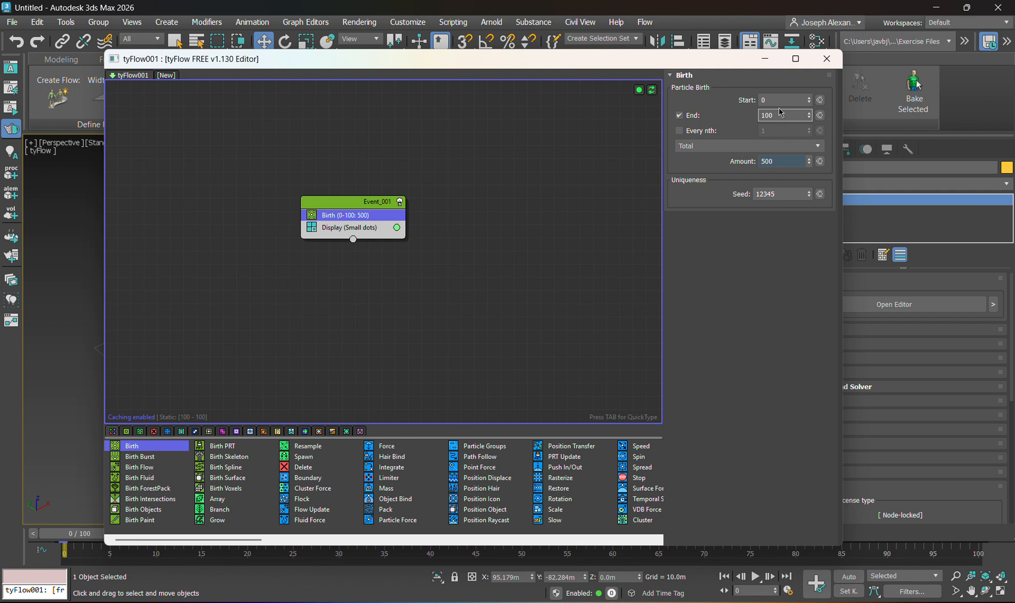
pyautogui.moveTo(698, 60); pyautogui.dragTo(686, 60)
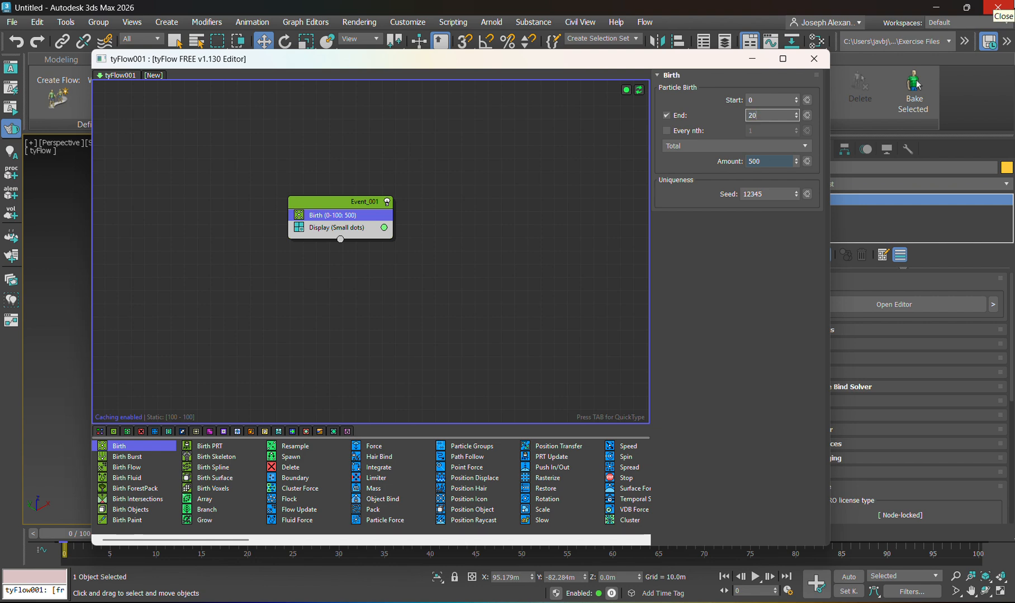
pyautogui.press('BackSpace')
pyautogui.press('BackSpace')
pyautogui.press('BackSpace')
pyautogui.write('200')
pyautogui.press('Return')
# Open the Display operator's settings and reposition the tyFlow editor so the tyIcon in the viewport can be seen beside it.
pyautogui.moveTo(565, 60); pyautogui.dragTo(850, 69)
pyautogui.moveTo(702, 76); pyautogui.dragTo(667, 78)
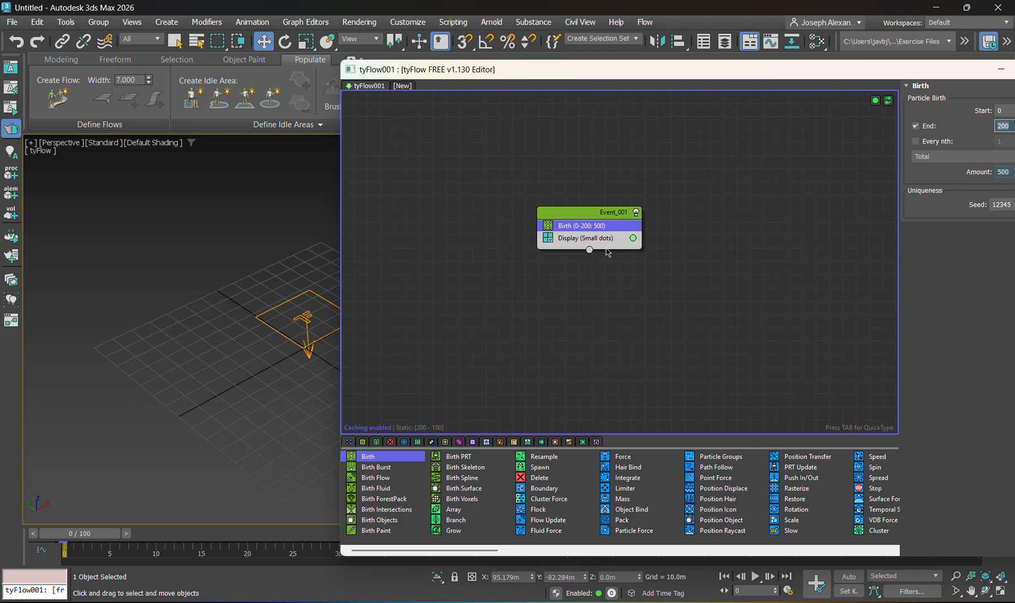
pyautogui.click(615, 239)
pyautogui.moveTo(759, 75); pyautogui.dragTo(744, 70)
pyautogui.moveTo(255, 351); pyautogui.dragTo(161, 335, button='middle')
pyautogui.scroll(6, 162, 335)
pyautogui.scroll(-4, 251, 322)
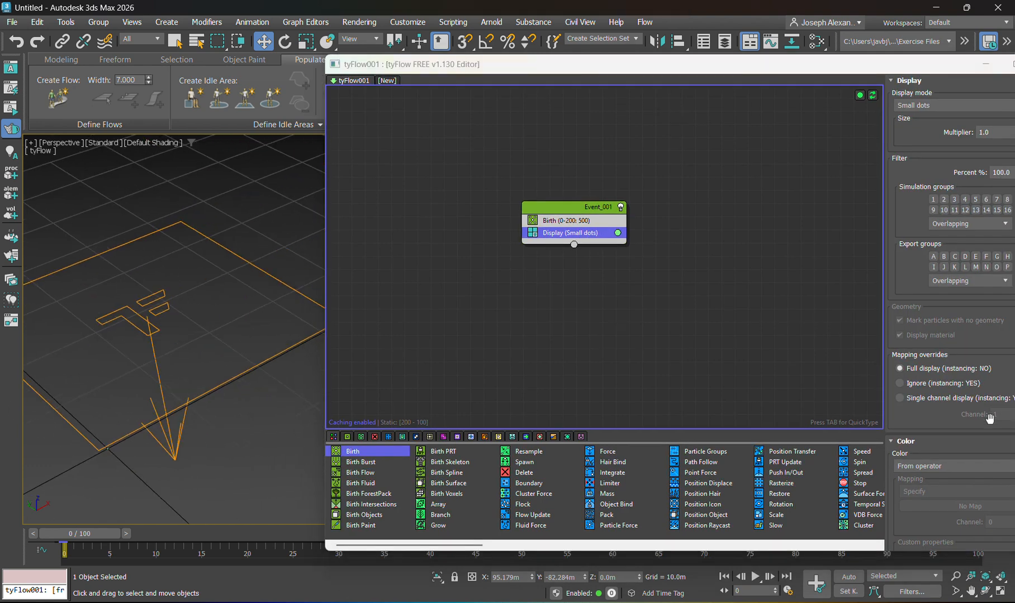
pyautogui.scroll(-3, 1011, 353)
pyautogui.scroll(-4, 262, 370)
pyautogui.moveTo(262, 369); pyautogui.dragTo(168, 336, button='middle')
pyautogui.moveTo(153, 288); pyautogui.dragTo(135, 296, button='middle')
pyautogui.moveTo(808, 68); pyautogui.dragTo(716, 64)
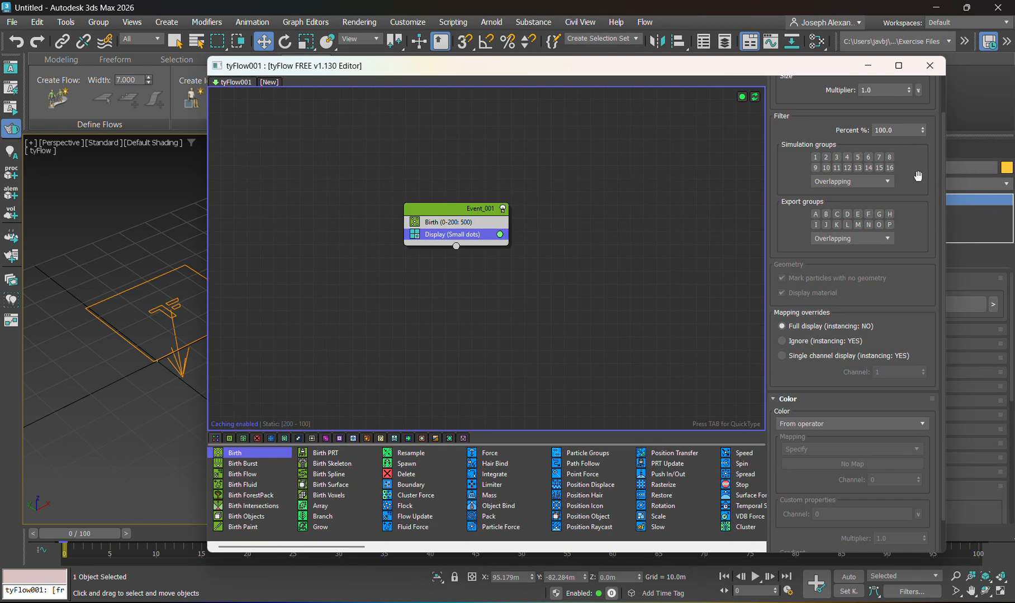
pyautogui.scroll(3, 944, 117)
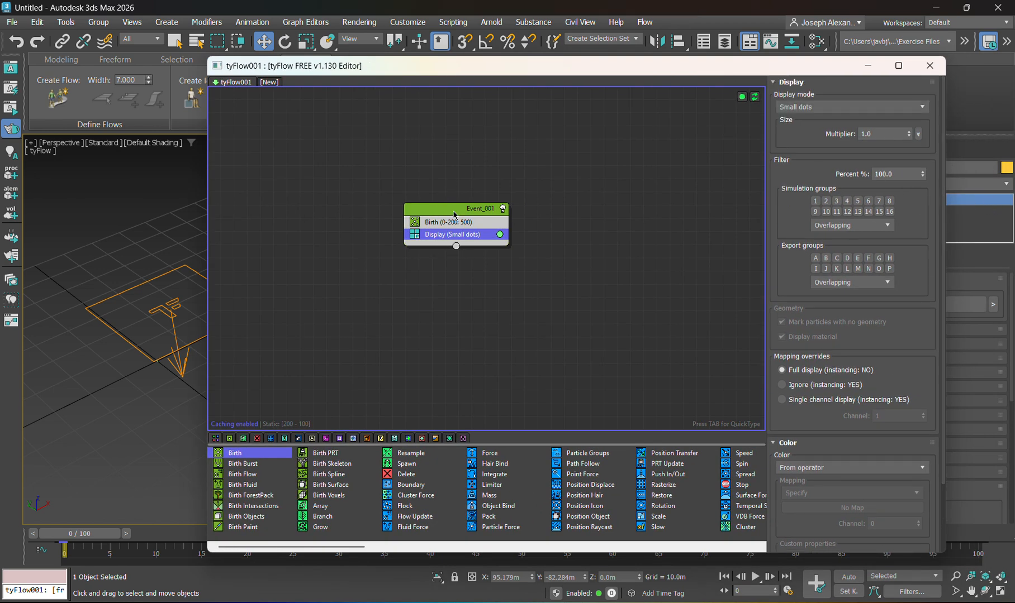
# Change the Display operator's display mode to Geometry.
pyautogui.moveTo(453, 214); pyautogui.dragTo(445, 213)
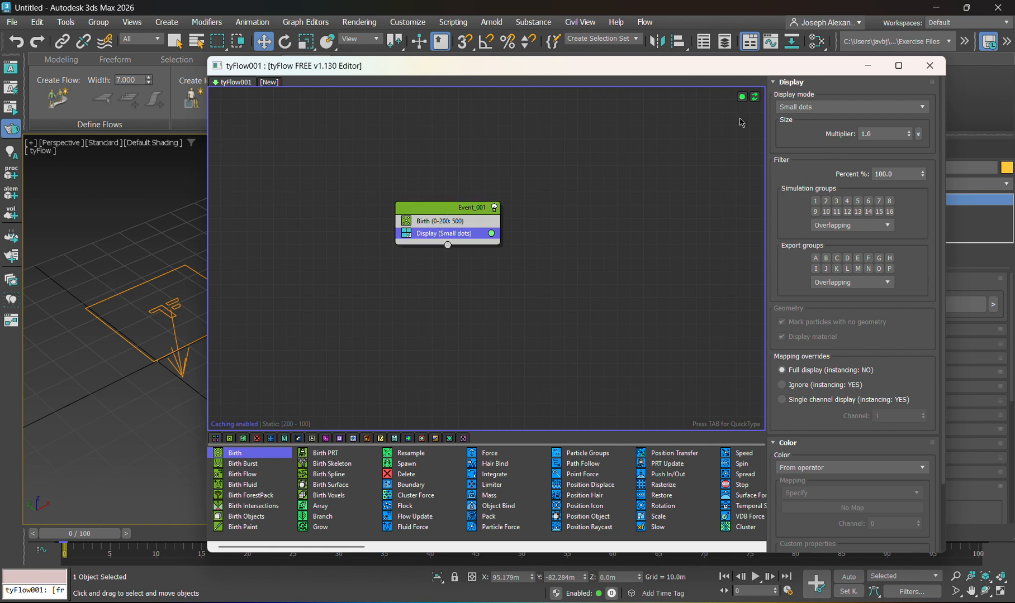
pyautogui.moveTo(142, 290); pyautogui.dragTo(114, 288, button='middle')
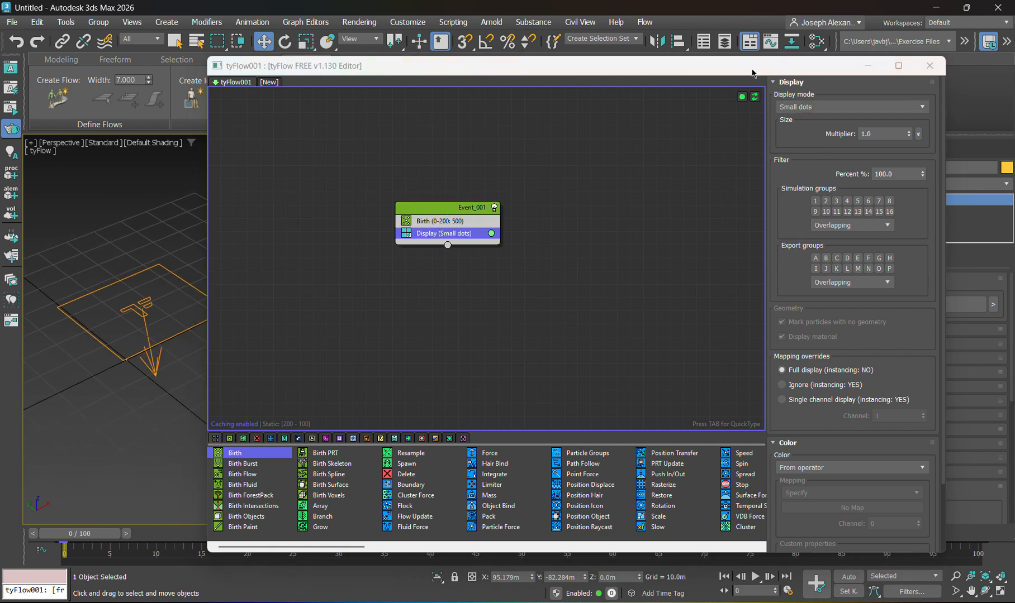
pyautogui.click(826, 106)
pyautogui.click(807, 199)
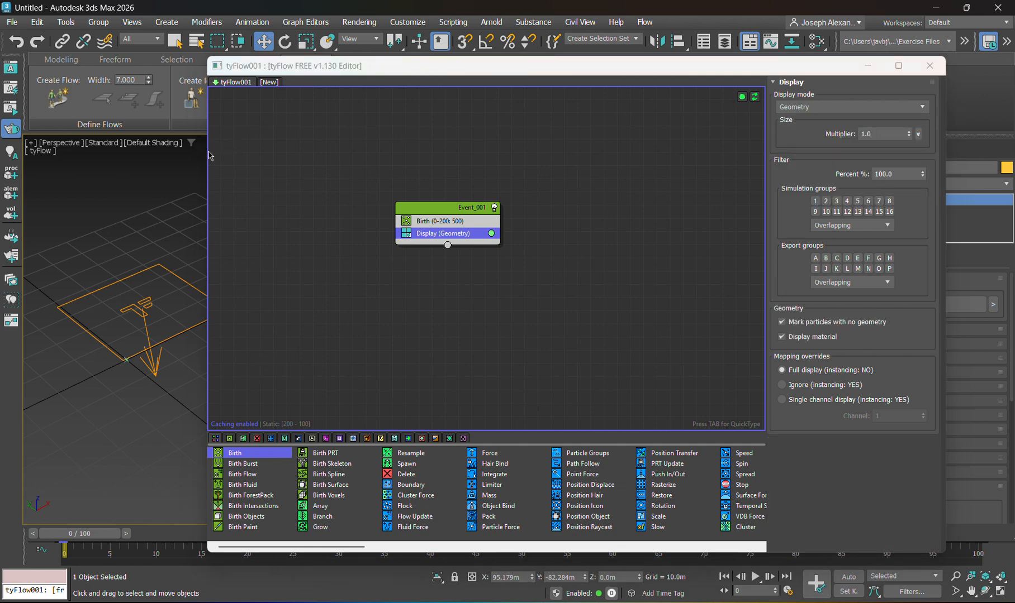
# Narrow the tyFlow editor window to expose more of the viewport and move Event_001 higher on the canvas.
pyautogui.moveTo(208, 154); pyautogui.dragTo(322, 160)
pyautogui.moveTo(434, 68); pyautogui.dragTo(463, 63)
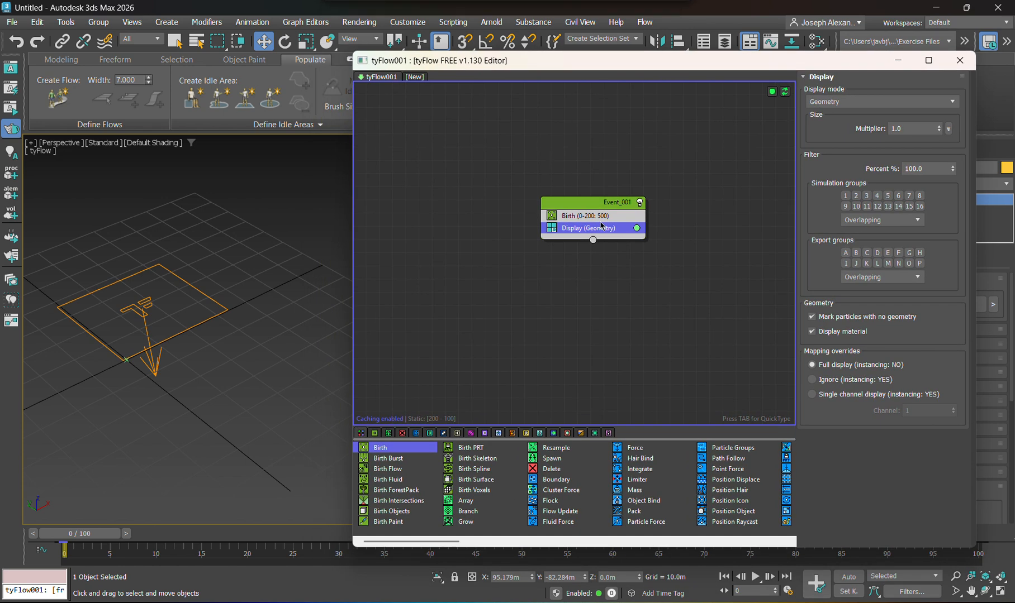
pyautogui.moveTo(598, 202); pyautogui.dragTo(595, 166)
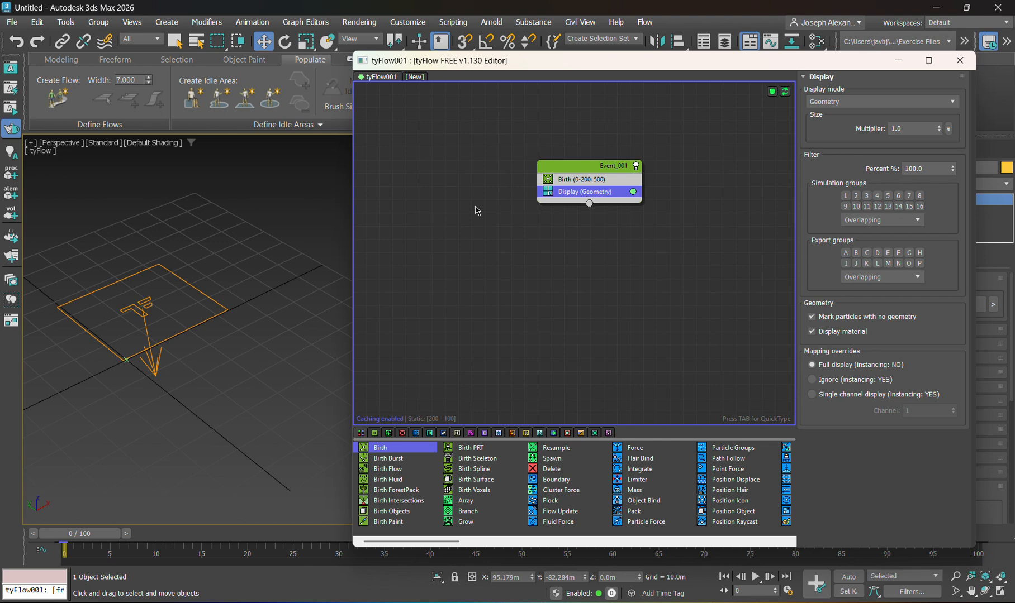
pyautogui.scroll(8, 185, 322)
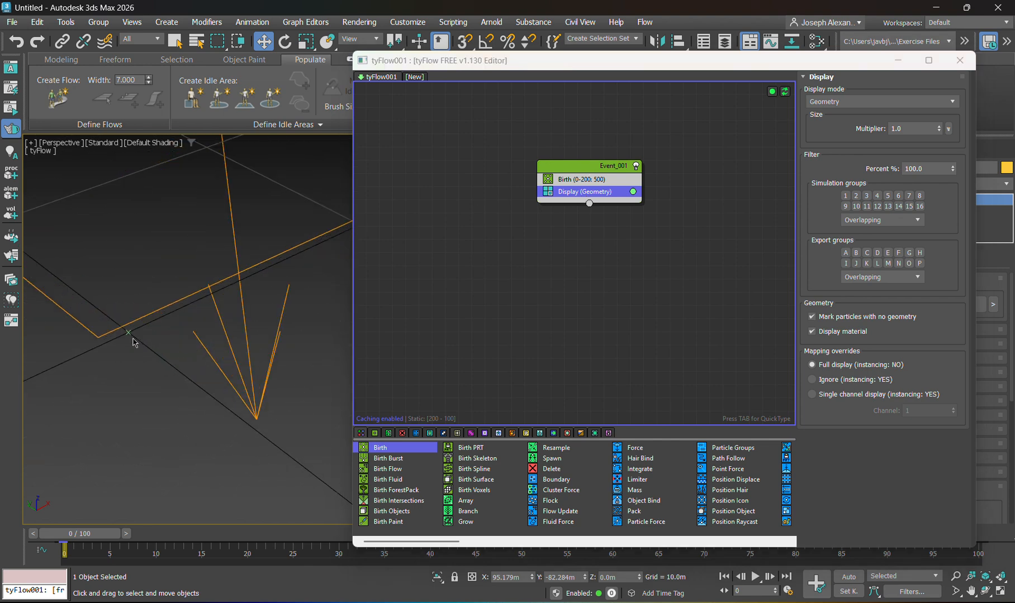
pyautogui.scroll(-5, 133, 343)
pyautogui.moveTo(167, 331); pyautogui.dragTo(172, 353, button='middle')
pyautogui.scroll(4, 161, 317)
pyautogui.moveTo(174, 284); pyautogui.dragTo(216, 323, button='middle')
pyautogui.scroll(-3, 157, 301)
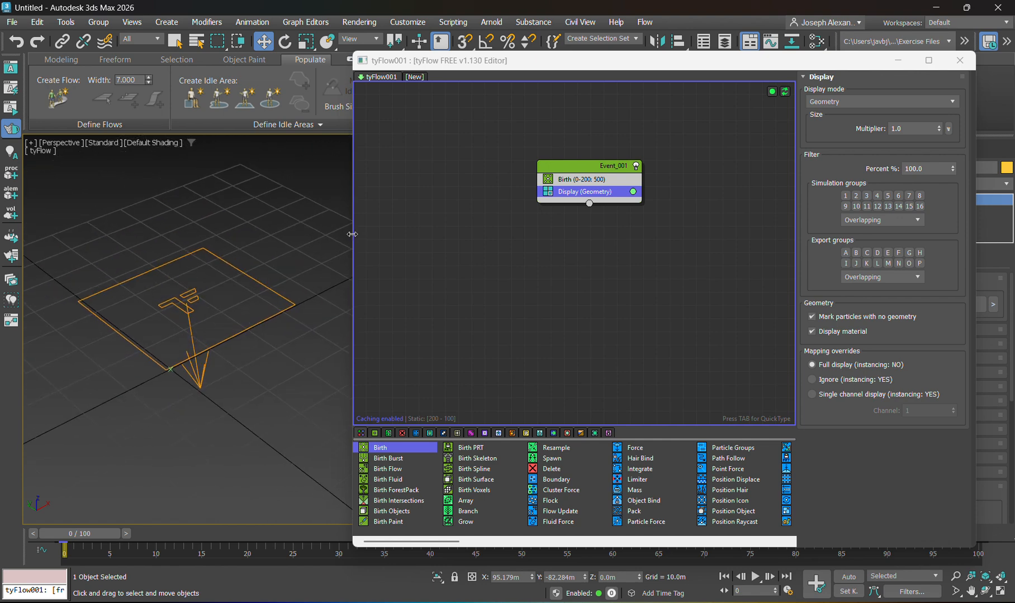
pyautogui.moveTo(352, 234); pyautogui.dragTo(422, 234)
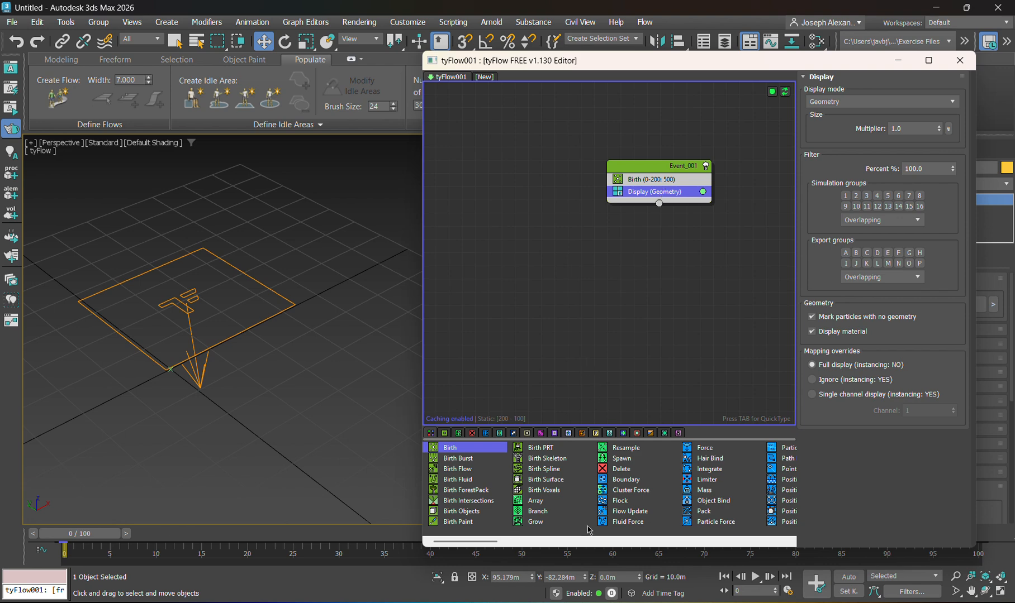
# Add a Shape operator to Event_001 between the Birth and Display operators.
pyautogui.scroll(-20, 602, 506)
pyautogui.scroll(19, 579, 478)
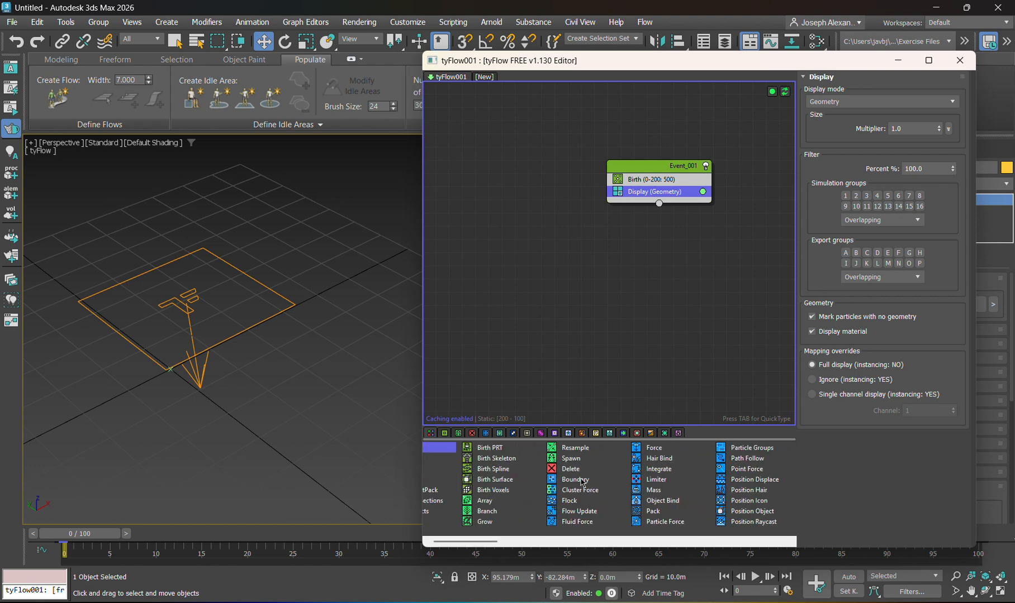
pyautogui.scroll(1, 582, 482)
pyautogui.moveTo(650, 161); pyautogui.dragTo(615, 152)
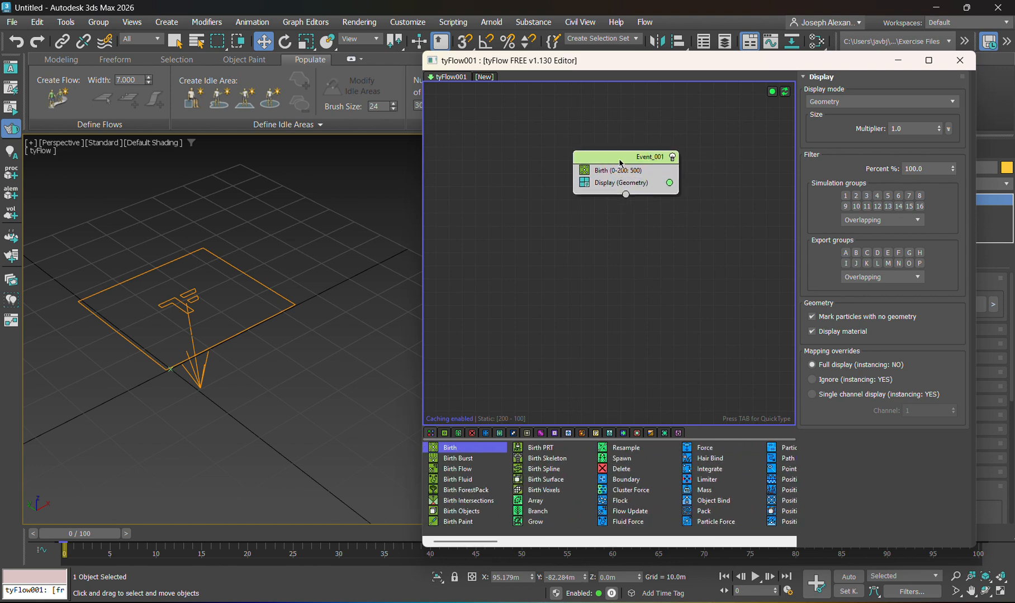
pyautogui.click(653, 183)
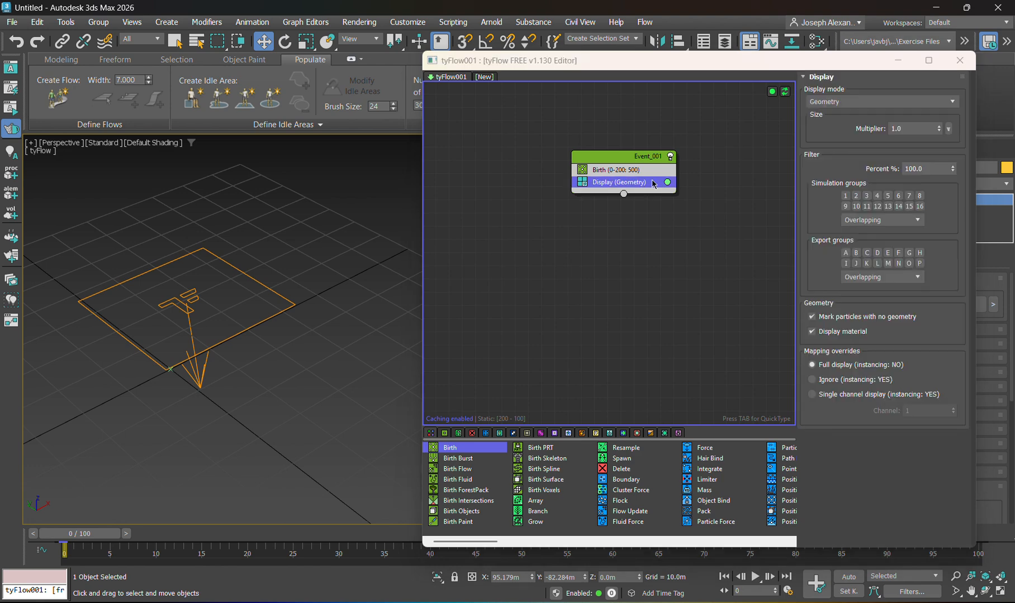
pyautogui.press('Tab')
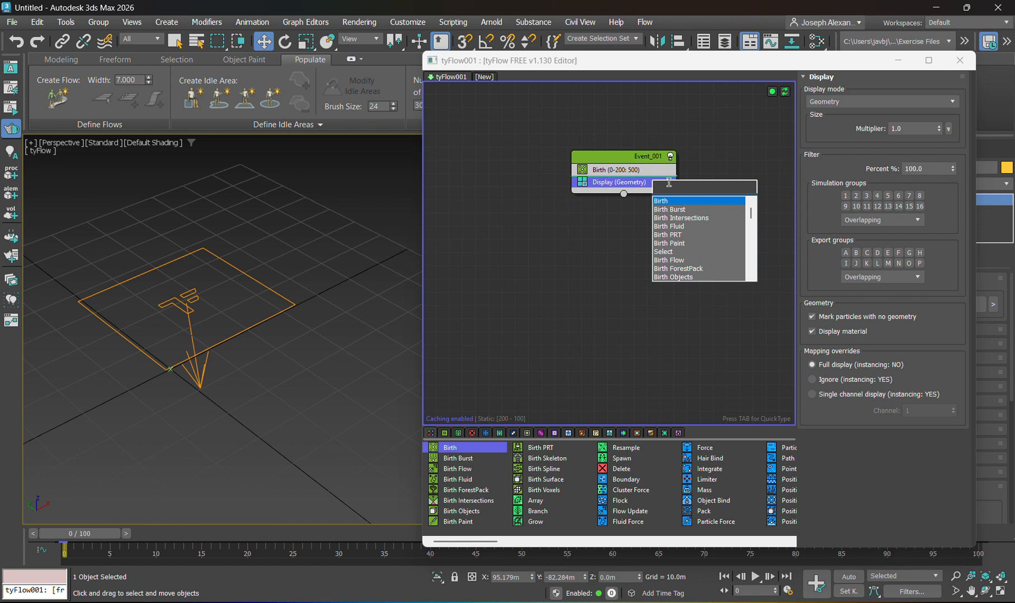
pyautogui.write('shape')
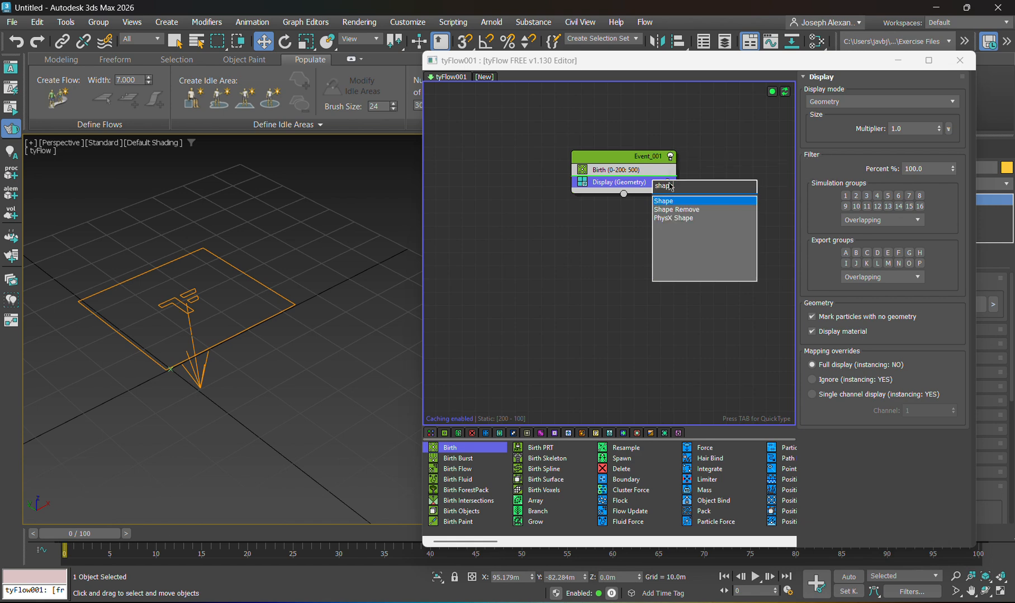
pyautogui.press('Return')
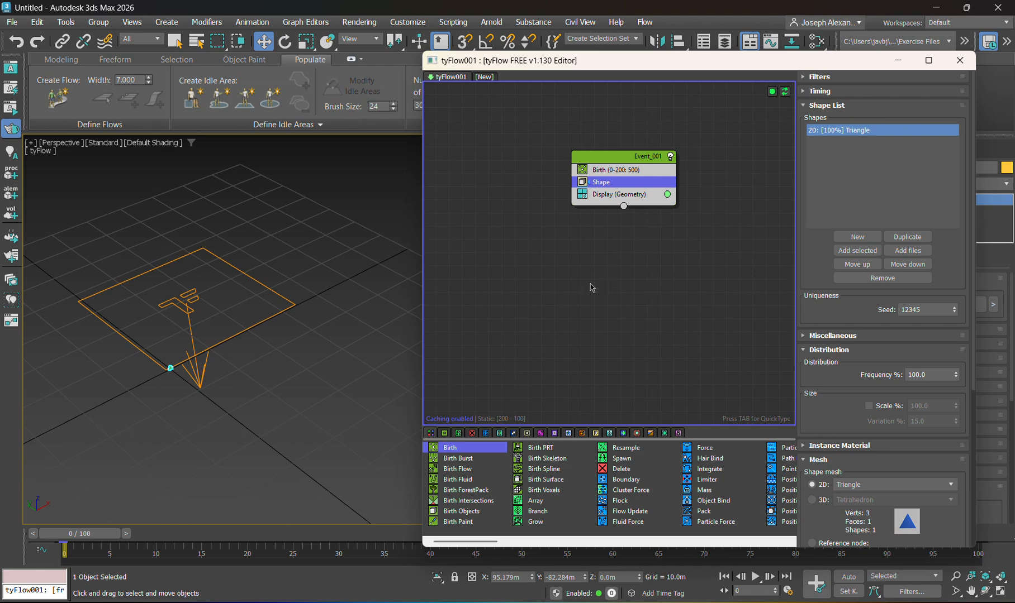
# Examine the triangle particle near the tyIcon's corner up close in the viewport.
pyautogui.scroll(3, 126, 336)
pyautogui.scroll(5, 202, 314)
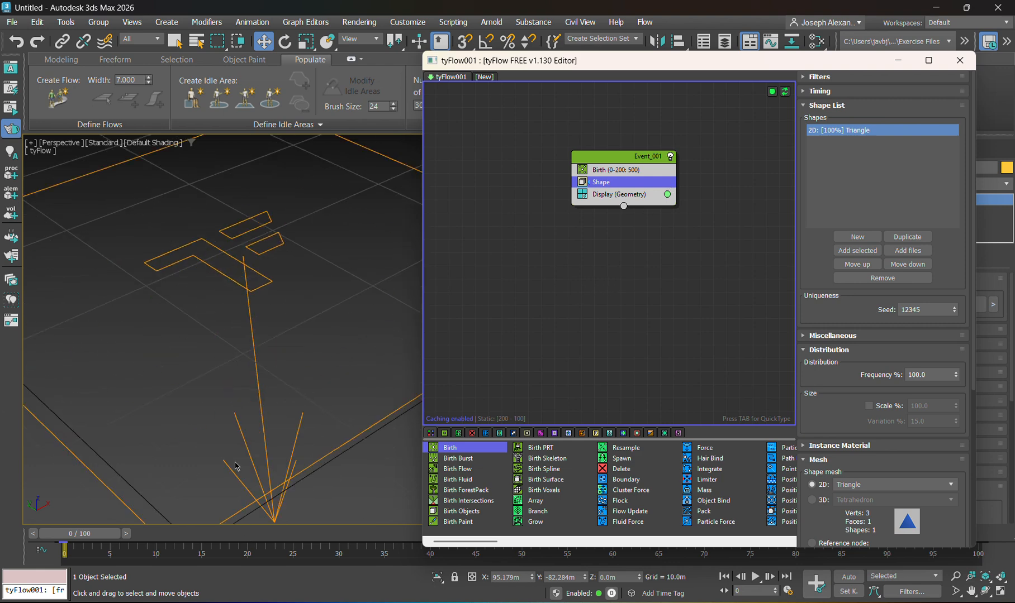
pyautogui.scroll(-2, 237, 467)
pyautogui.moveTo(237, 467); pyautogui.dragTo(281, 363, button='middle')
pyautogui.scroll(4, 279, 357)
pyautogui.scroll(-1, 285, 415)
pyautogui.moveTo(285, 415); pyautogui.dragTo(186, 366, button='middle')
pyautogui.scroll(2, 218, 381)
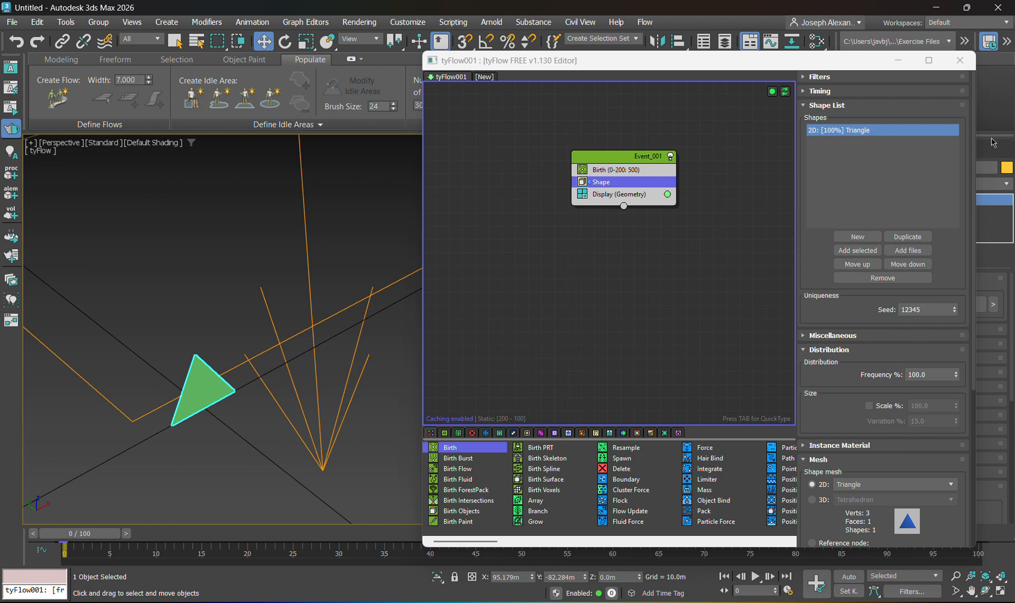
# Set the Shape operator's mesh to the 3D shape Bolt (Round) and check the particle in the viewport.
pyautogui.scroll(-6, 896, 302)
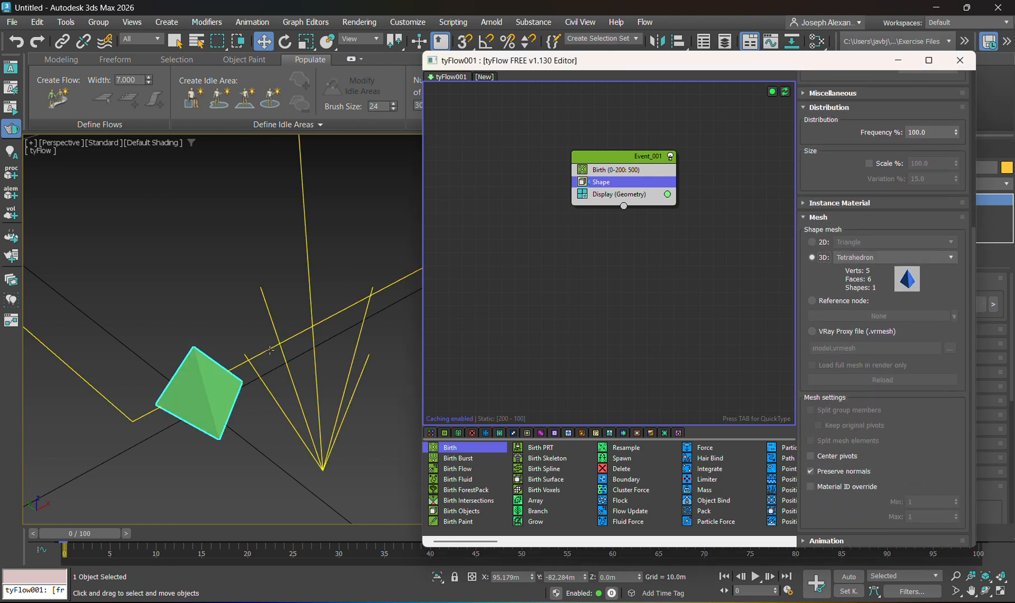
pyautogui.scroll(-3, 280, 372)
pyautogui.moveTo(280, 371); pyautogui.dragTo(190, 436, button='middle')
pyautogui.click(894, 257)
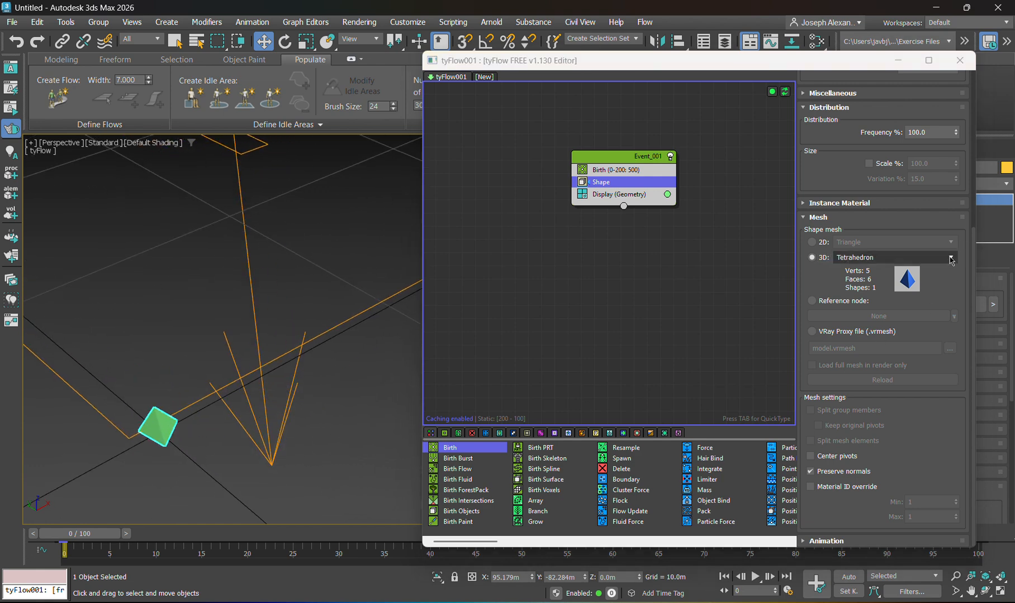
pyautogui.scroll(-2, 953, 379)
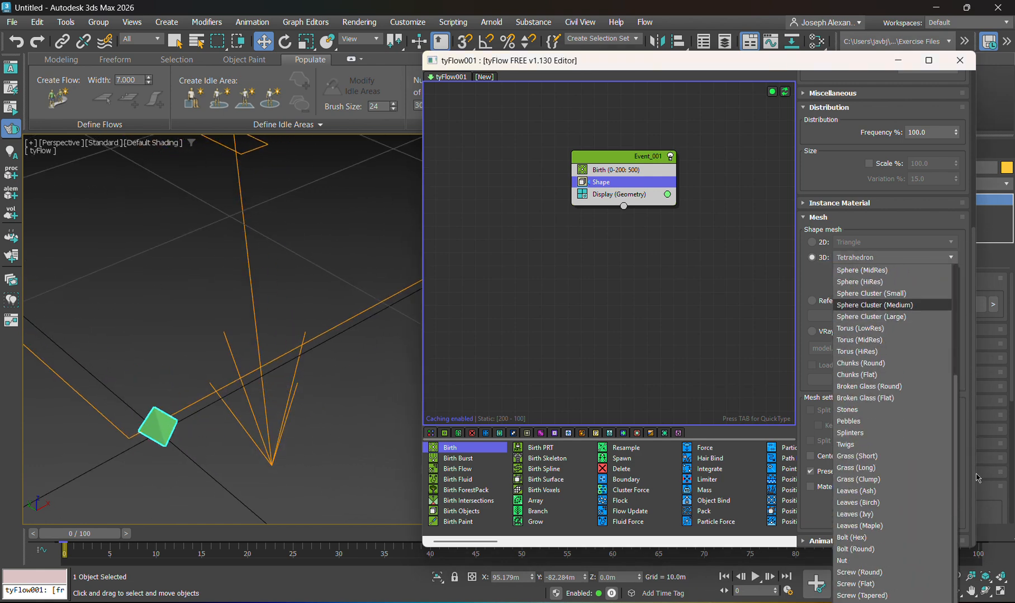
pyautogui.click(894, 550)
pyautogui.scroll(-5, 194, 446)
pyautogui.moveTo(194, 445); pyautogui.dragTo(259, 345, button='middle')
pyautogui.scroll(6, 256, 344)
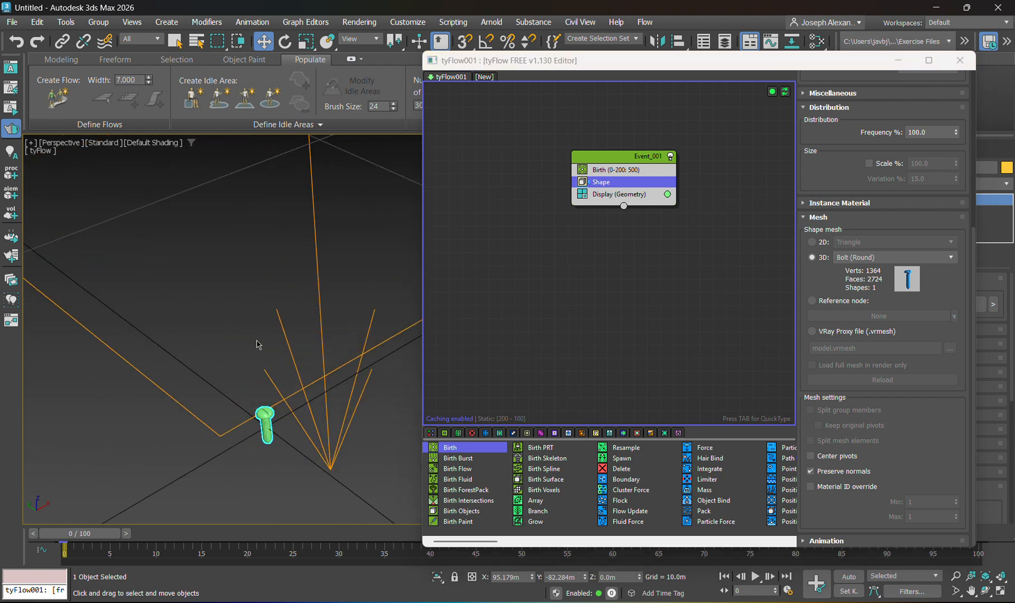
pyautogui.moveTo(257, 428); pyautogui.dragTo(215, 392, button='middle')
pyautogui.scroll(3, 222, 368)
pyautogui.scroll(-6, 221, 367)
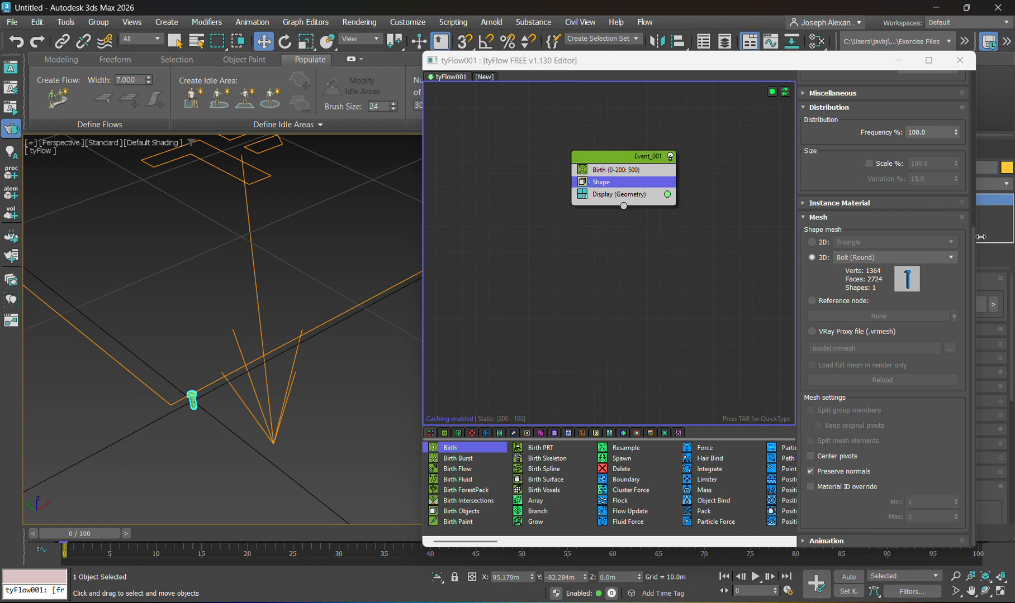
# Enable the Shape operator's size scaling and set the scale to 500%.
pyautogui.moveTo(973, 268); pyautogui.dragTo(997, 111)
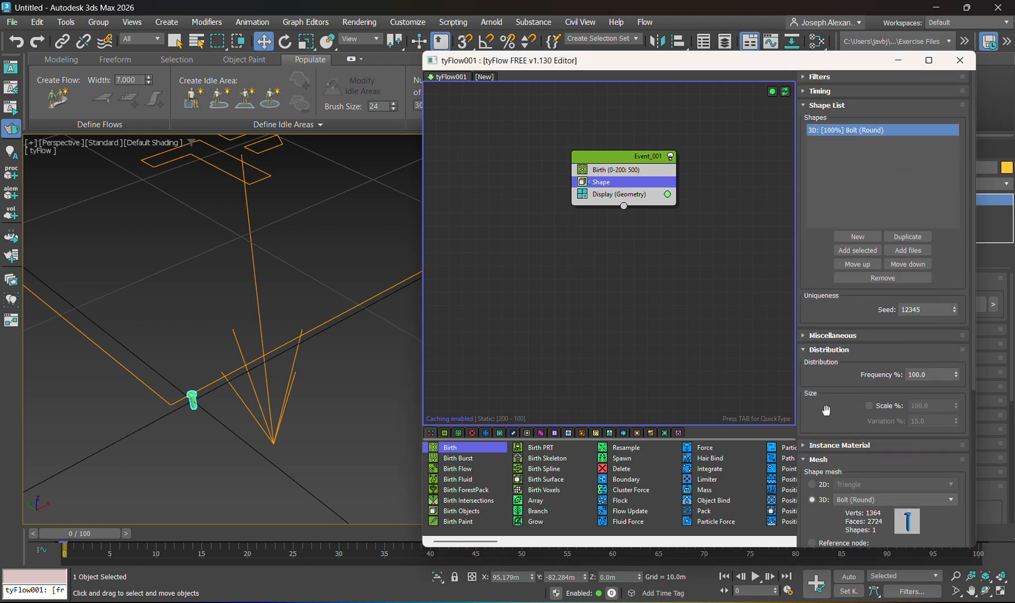
pyautogui.scroll(-4, 824, 411)
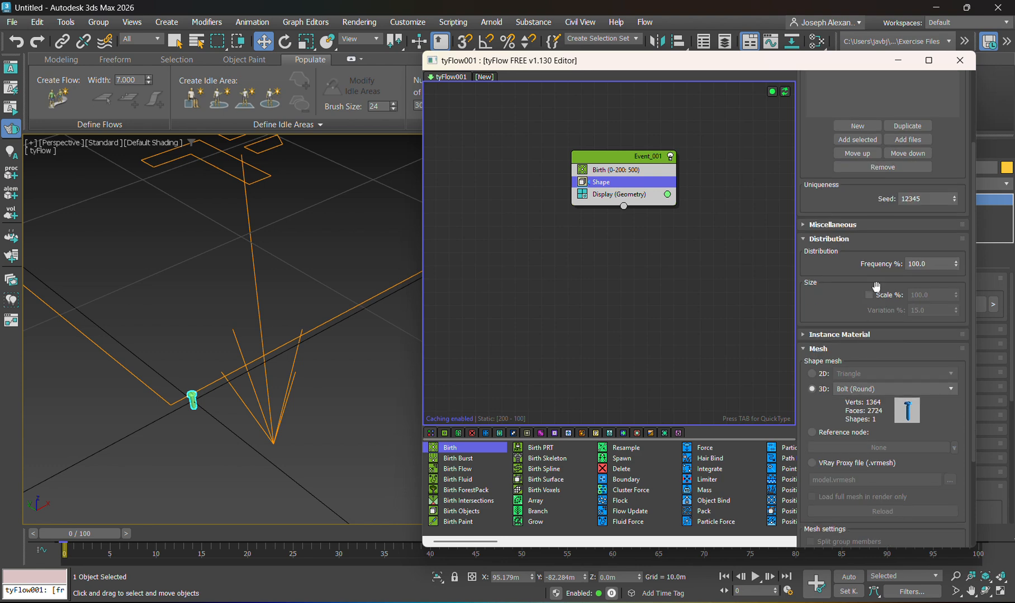
pyautogui.click(868, 295)
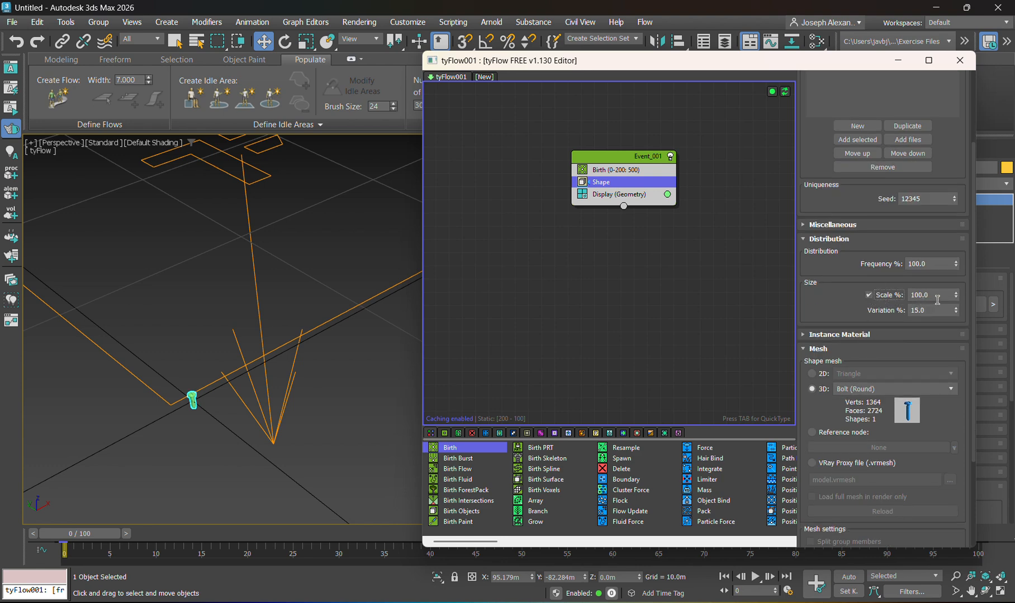
pyautogui.moveTo(937, 299); pyautogui.dragTo(894, 293)
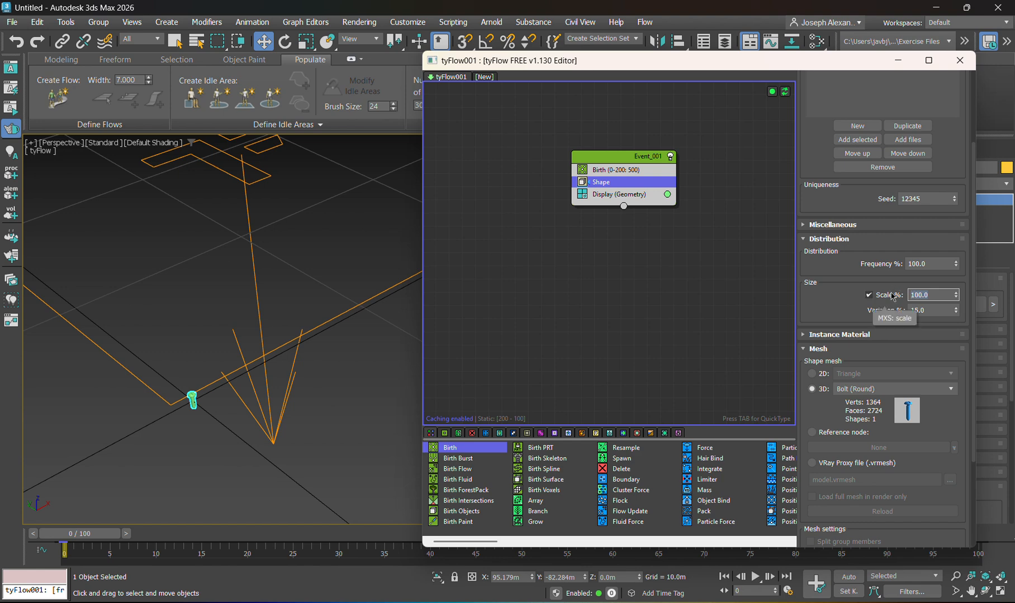
pyautogui.write('500')
pyautogui.press('Return')
pyautogui.scroll(-2, 892, 296)
pyautogui.scroll(-6, 242, 313)
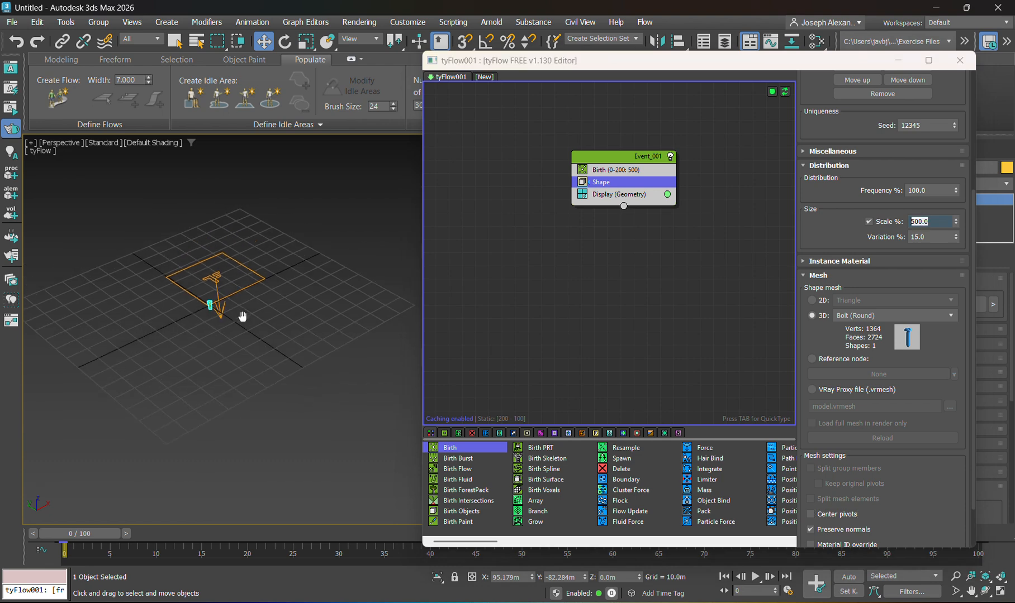
pyautogui.scroll(3, 246, 279)
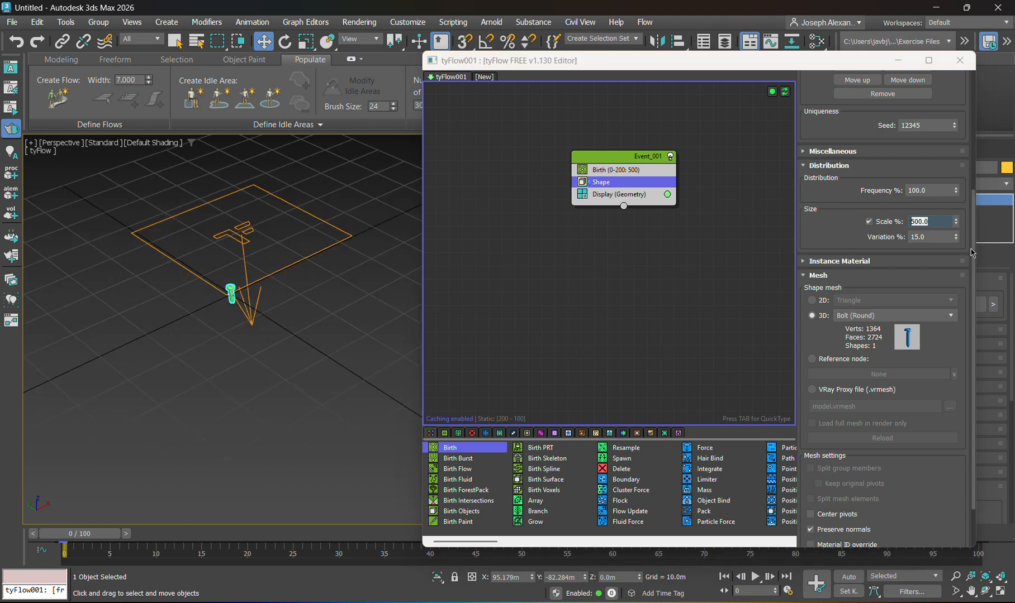
# Scrub through the timeline and back to frame 0 to check how the bolt particles behave.
pyautogui.moveTo(974, 250); pyautogui.dragTo(995, 104)
pyautogui.moveTo(248, 289); pyautogui.dragTo(228, 350, button='middle')
pyautogui.moveTo(93, 540); pyautogui.dragTo(775, 539)
pyautogui.moveTo(943, 540); pyautogui.dragTo(84, 538)
# Reopen the Display operator's settings, shift Event_001 slightly, and examine the bolt particle's placement relative to the tyIcon from several angles.
pyautogui.click(617, 197)
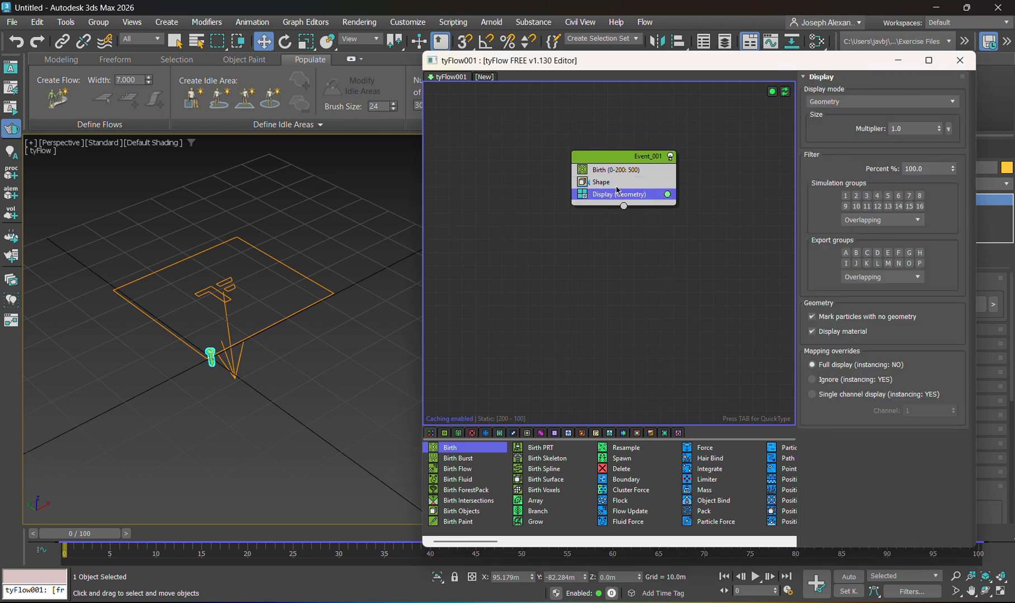
pyautogui.moveTo(625, 157); pyautogui.dragTo(614, 161)
pyautogui.scroll(-4, 138, 293)
pyautogui.moveTo(138, 293); pyautogui.dragTo(190, 335, button='middle')
pyautogui.scroll(4, 209, 346)
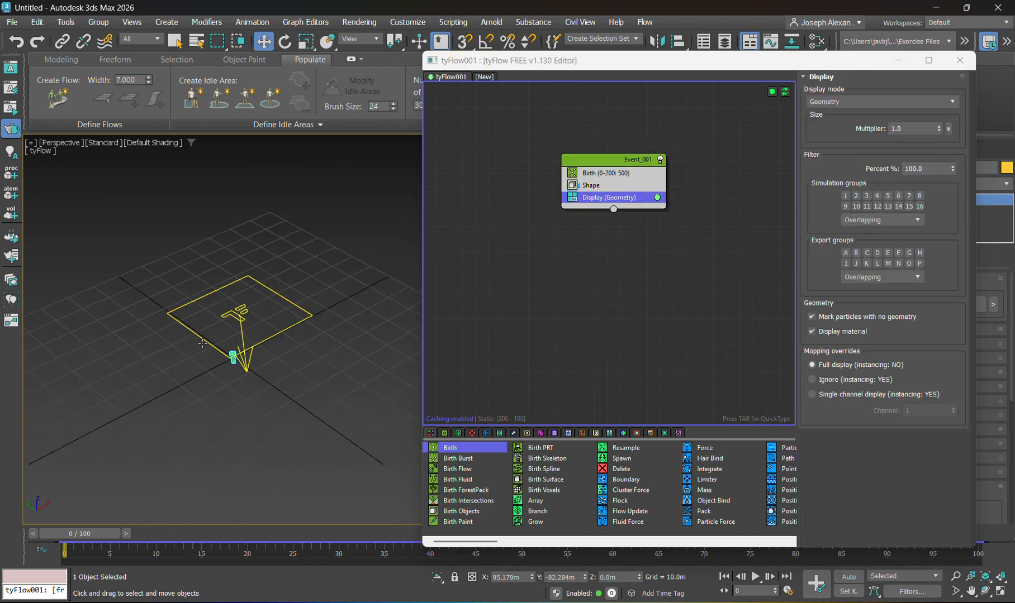
pyautogui.scroll(-2, 223, 345)
pyautogui.moveTo(249, 357)
pyautogui.mouseDown(button='middle')
pyautogui.moveTo(179, 379)
pyautogui.moveTo(238, 356)
pyautogui.moveTo(249, 338)
pyautogui.mouseUp(button='middle')
pyautogui.scroll(-1, 246, 381)
pyautogui.scroll(5, 217, 355)
pyautogui.scroll(-4, 231, 390)
pyautogui.scroll(1, 245, 404)
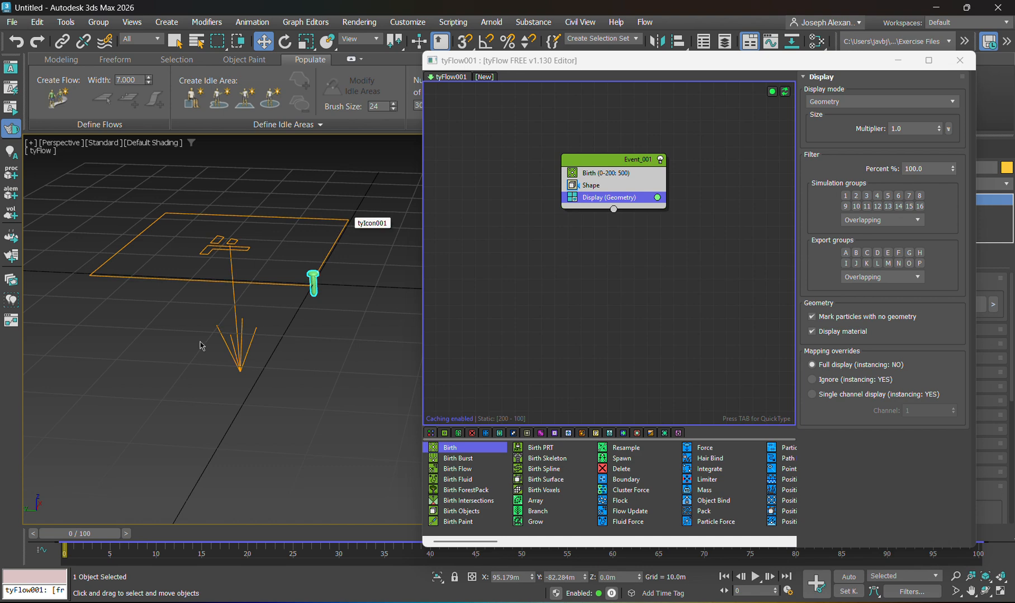
pyautogui.scroll(-4, 236, 279)
pyautogui.scroll(3, 214, 276)
pyautogui.scroll(3, 246, 284)
pyautogui.moveTo(257, 289)
pyautogui.mouseDown(button='middle')
pyautogui.moveTo(252, 346)
pyautogui.moveTo(258, 306)
pyautogui.mouseUp(button='middle')
pyautogui.scroll(-3, 252, 348)
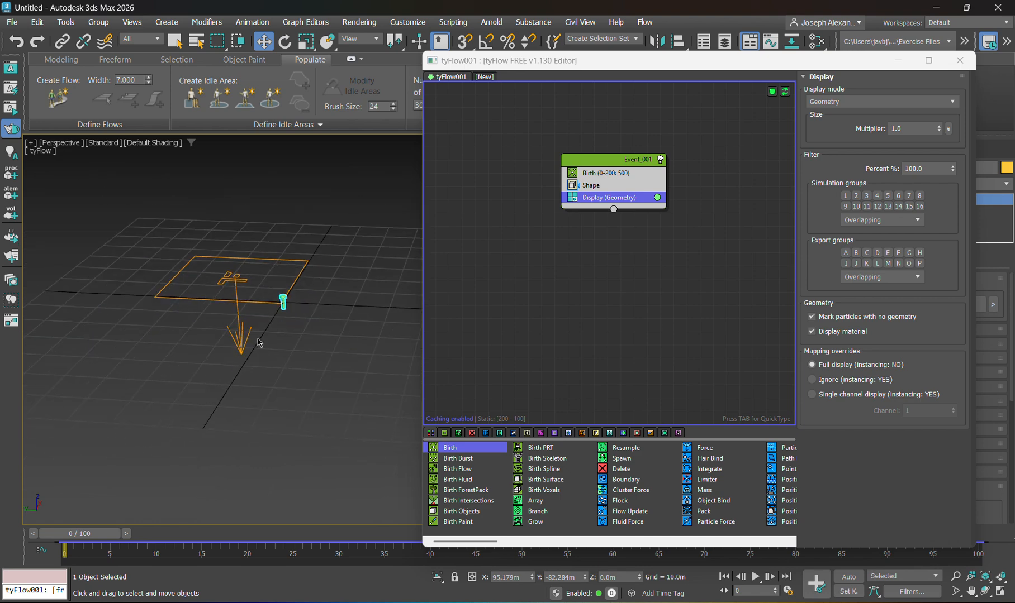
# Look through the settings of the Birth and Display operators in Event_001.
pyautogui.click(630, 185)
pyautogui.click(635, 197)
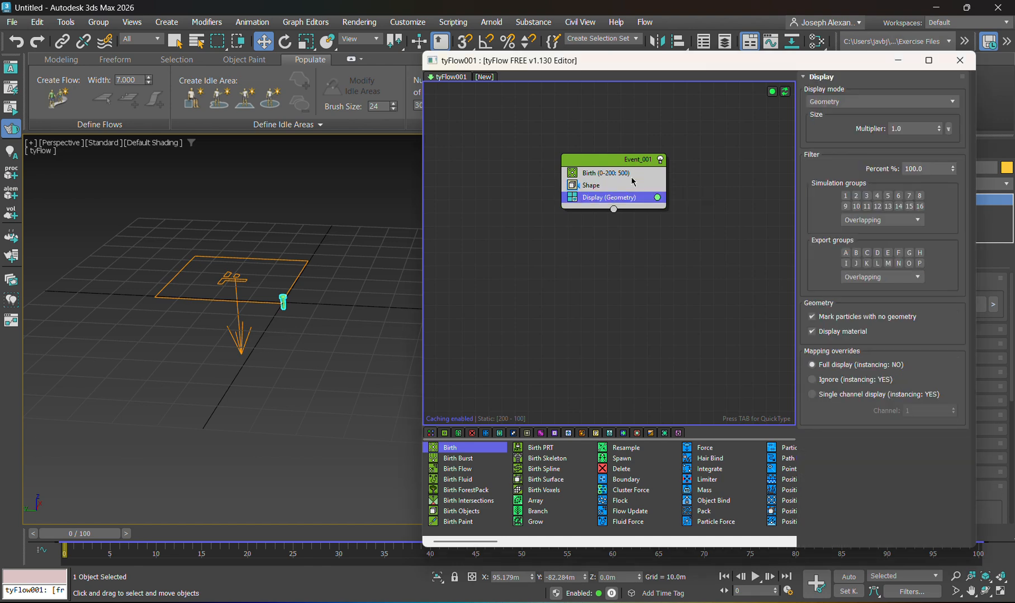
pyautogui.click(632, 177)
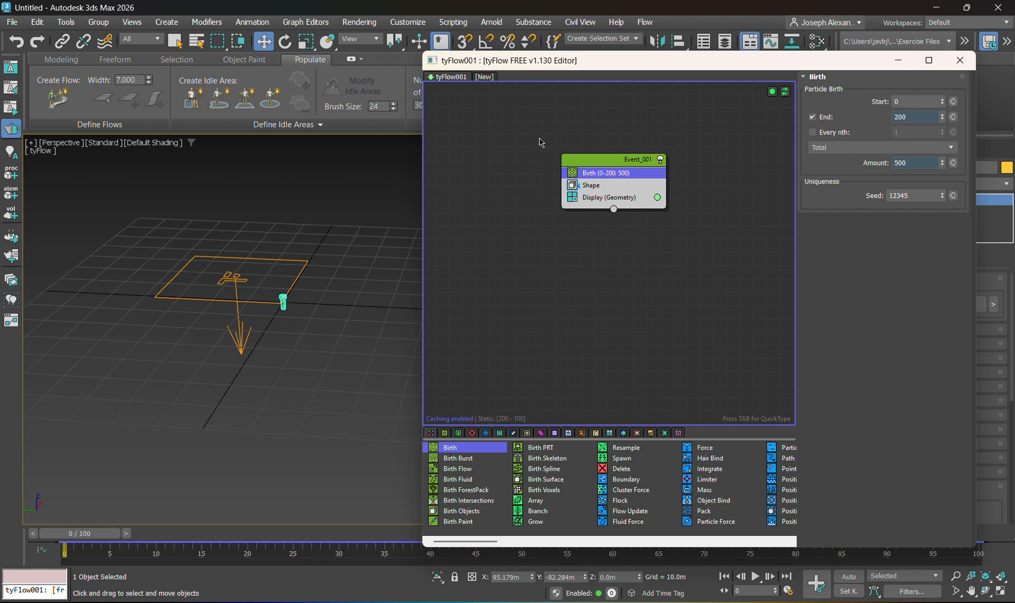
pyautogui.moveTo(570, 198); pyautogui.dragTo(568, 203, button='middle')
pyautogui.click(595, 199)
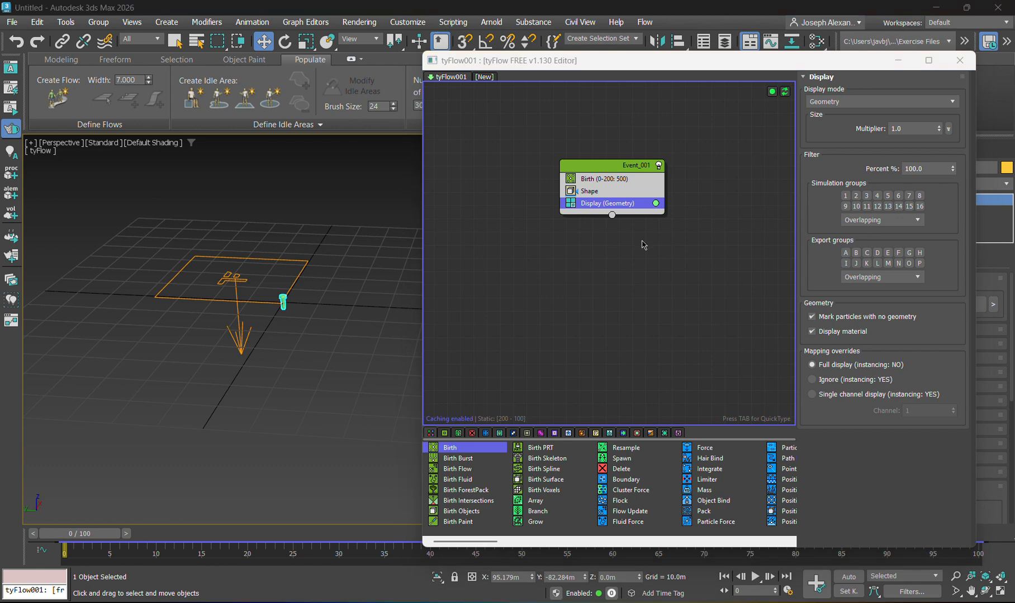
# Shift Event_001 slightly and insert a Position Icon operator between its Shape and Display operators.
pyautogui.moveTo(596, 169); pyautogui.dragTo(577, 173)
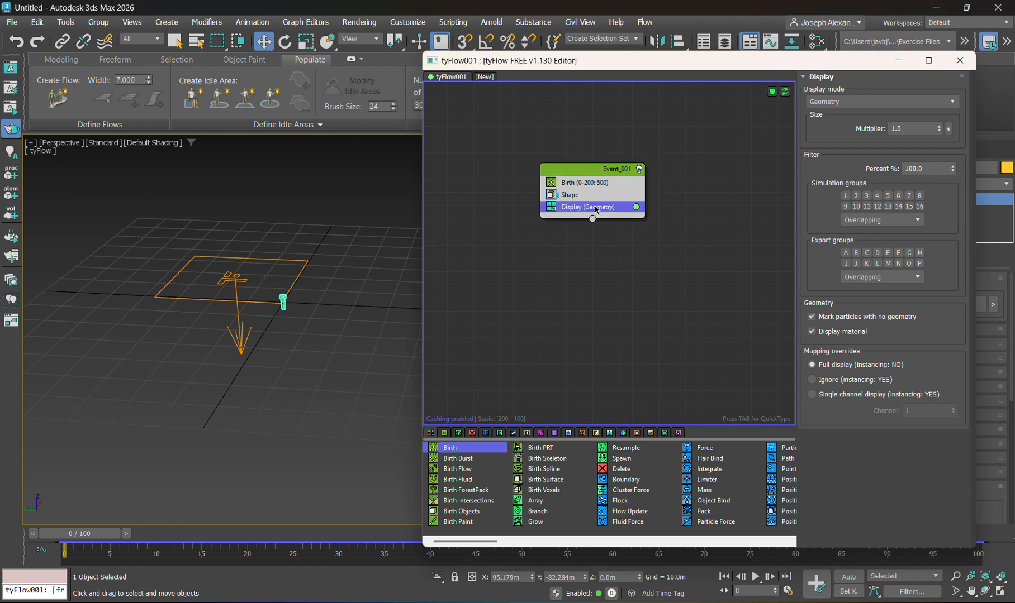
pyautogui.press('Tab')
pyautogui.write('p')
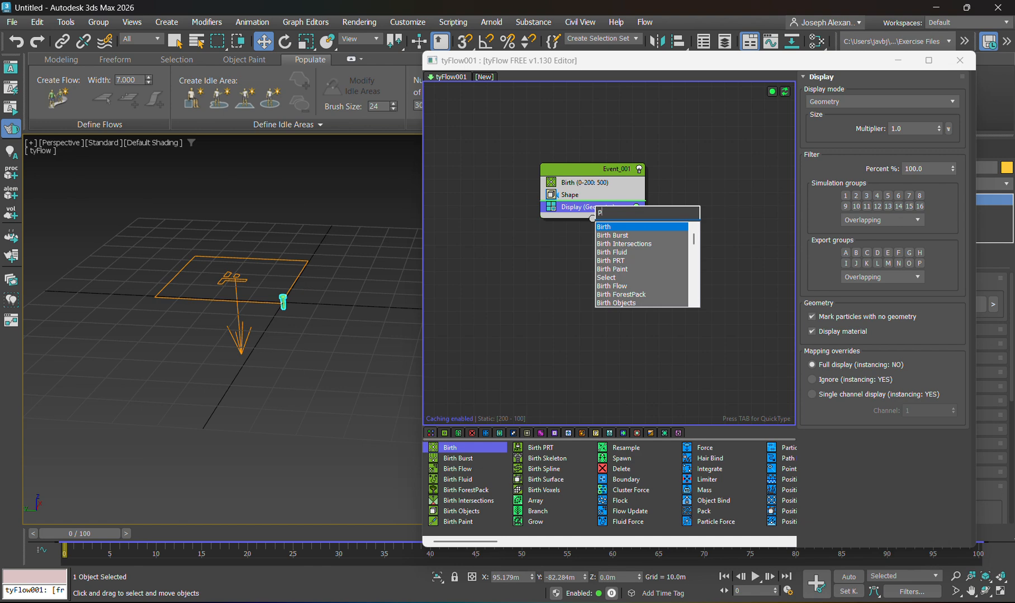
pyautogui.write('osition')
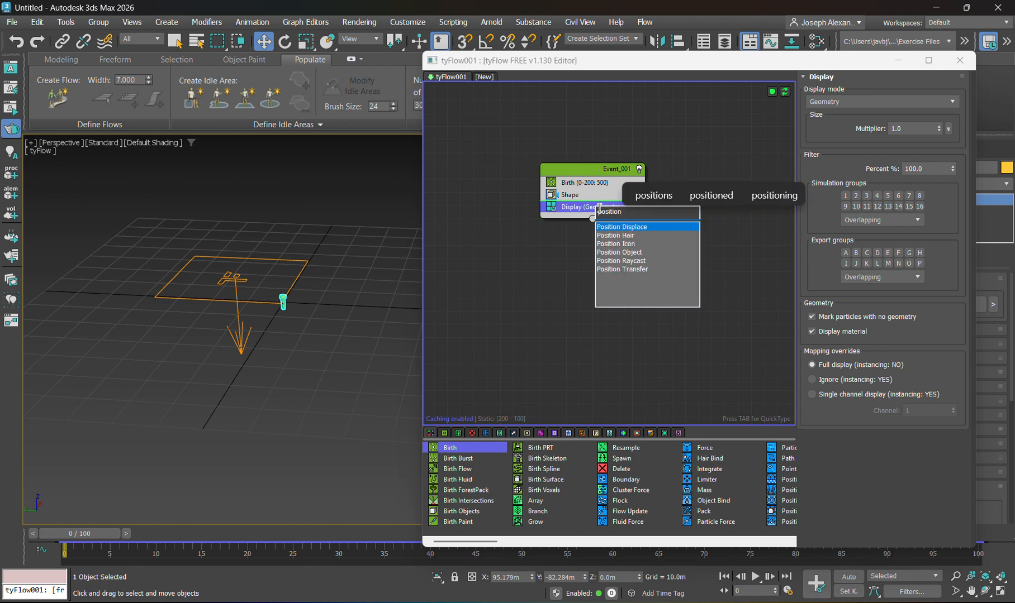
pyautogui.click(631, 244)
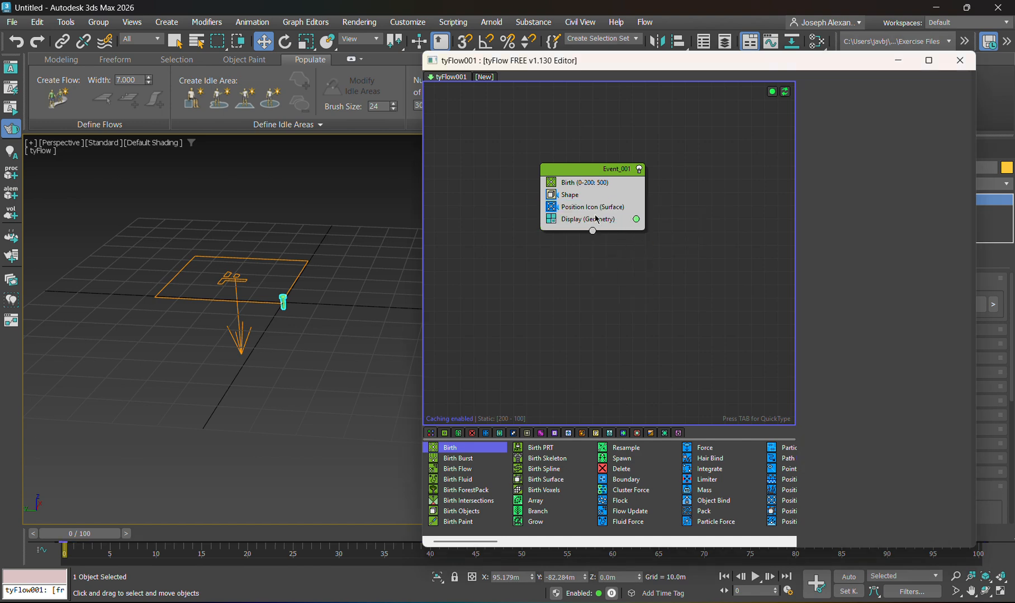
# Assign tyIcon001 from the viewport as the icon of the Position Icon operator.
pyautogui.click(596, 209)
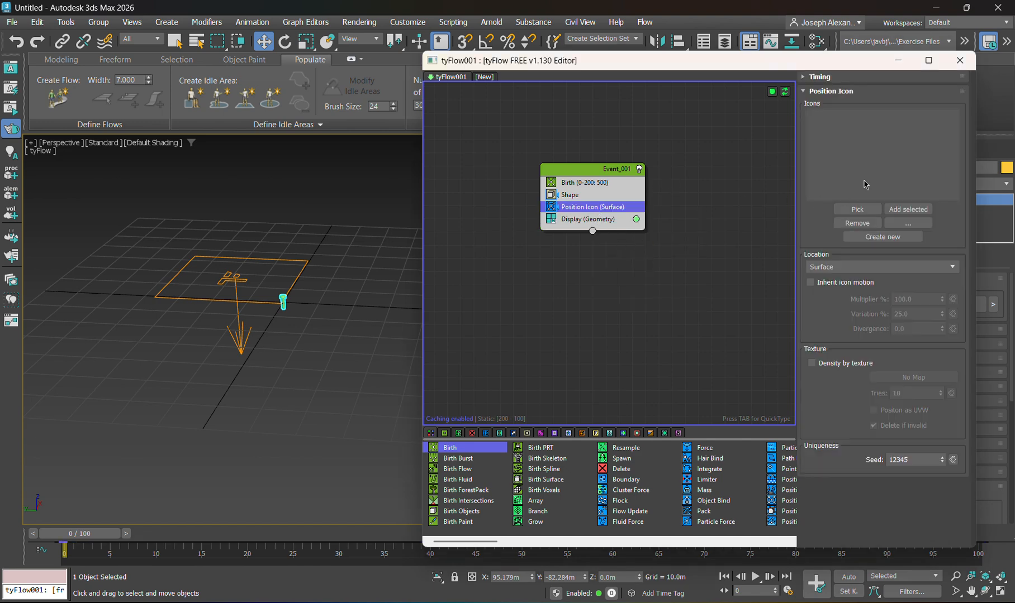
pyautogui.moveTo(830, 70); pyautogui.dragTo(801, 69)
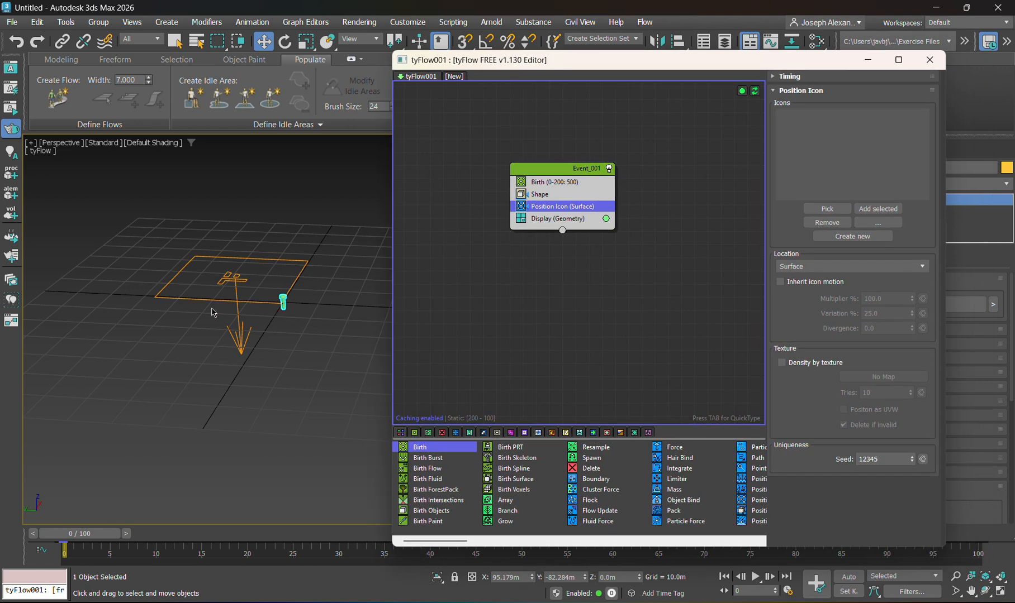
pyautogui.moveTo(230, 299); pyautogui.dragTo(218, 303, button='middle')
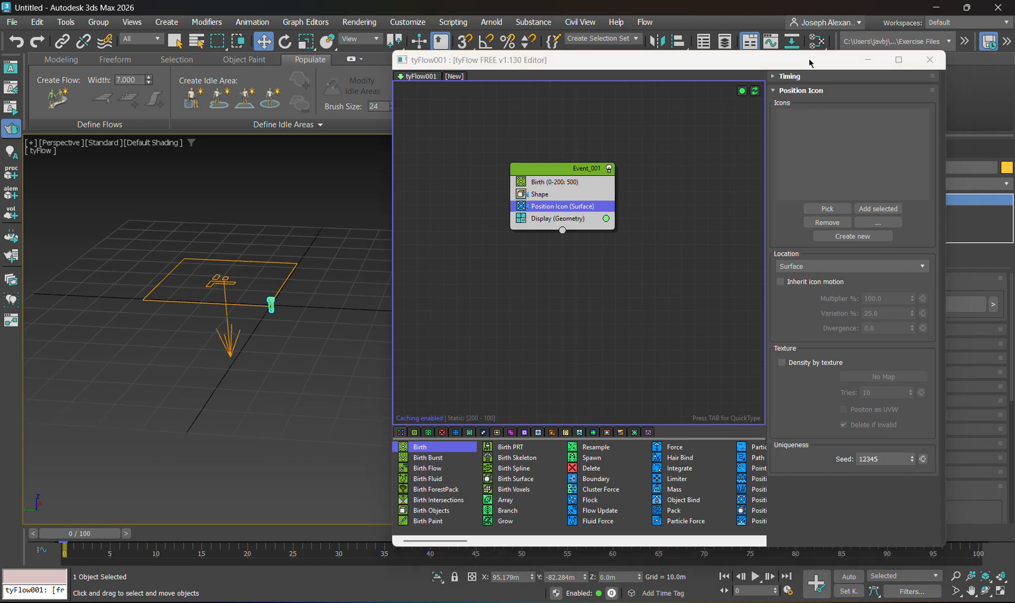
pyautogui.moveTo(809, 64); pyautogui.dragTo(800, 67)
pyautogui.click(828, 216)
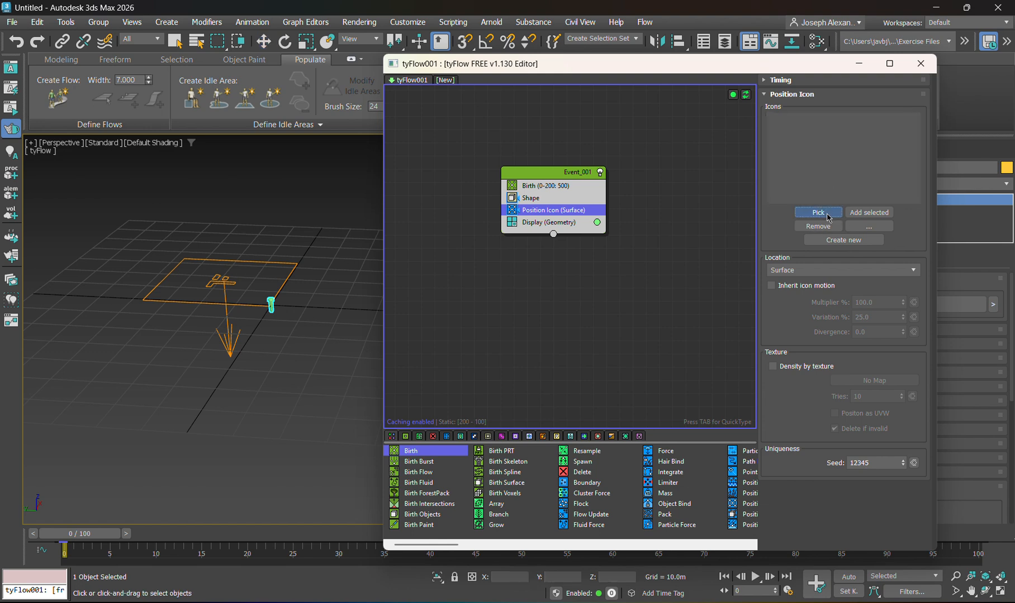
pyautogui.click(225, 283)
# Scrub to frame 50 and back to frame 0, examining how the bolts are distributed over the tyIcon from several angles.
pyautogui.moveTo(200, 313); pyautogui.dragTo(240, 325, button='middle')
pyautogui.moveTo(84, 533); pyautogui.dragTo(523, 550)
pyautogui.press('w')
pyautogui.scroll(6, 126, 308)
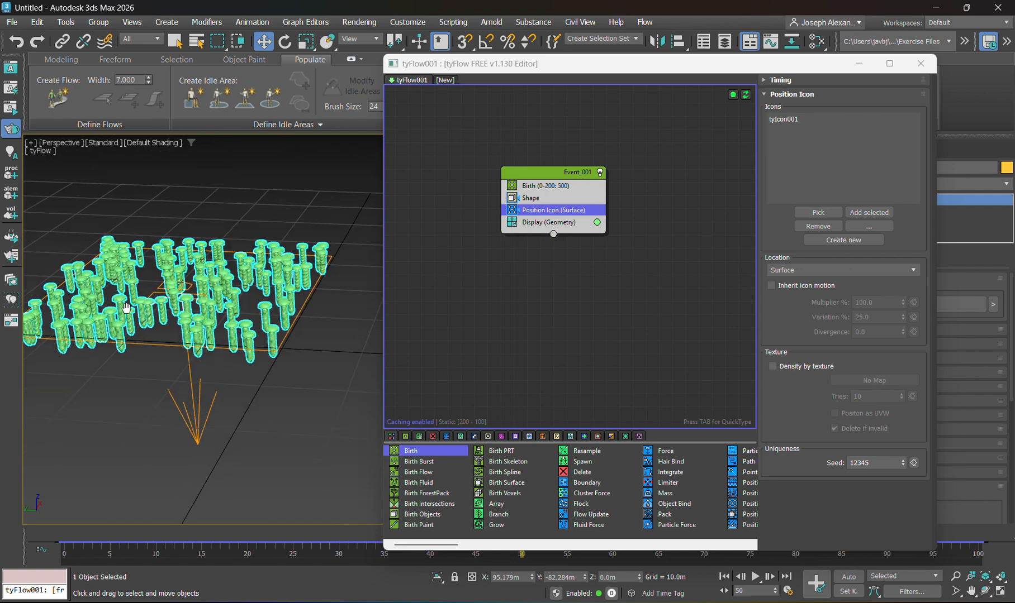
pyautogui.moveTo(693, 57); pyautogui.dragTo(712, 74)
pyautogui.moveTo(556, 535); pyautogui.dragTo(64, 545)
pyautogui.scroll(-5, 284, 281)
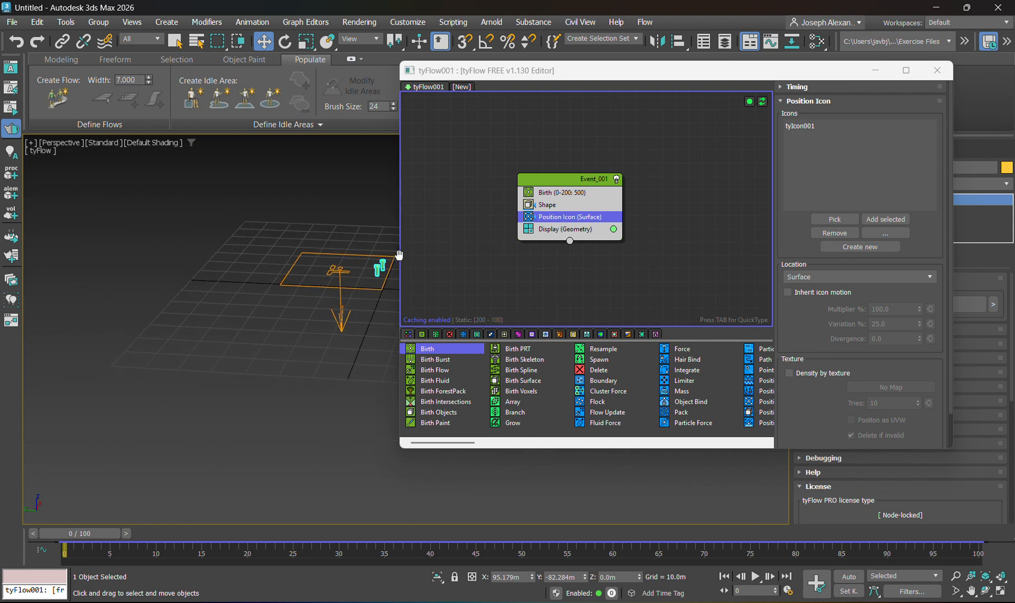
pyautogui.keyDown('alt'); pyautogui.moveTo(248, 316); pyautogui.dragTo(282, 234, button='middle'); pyautogui.keyUp('alt')
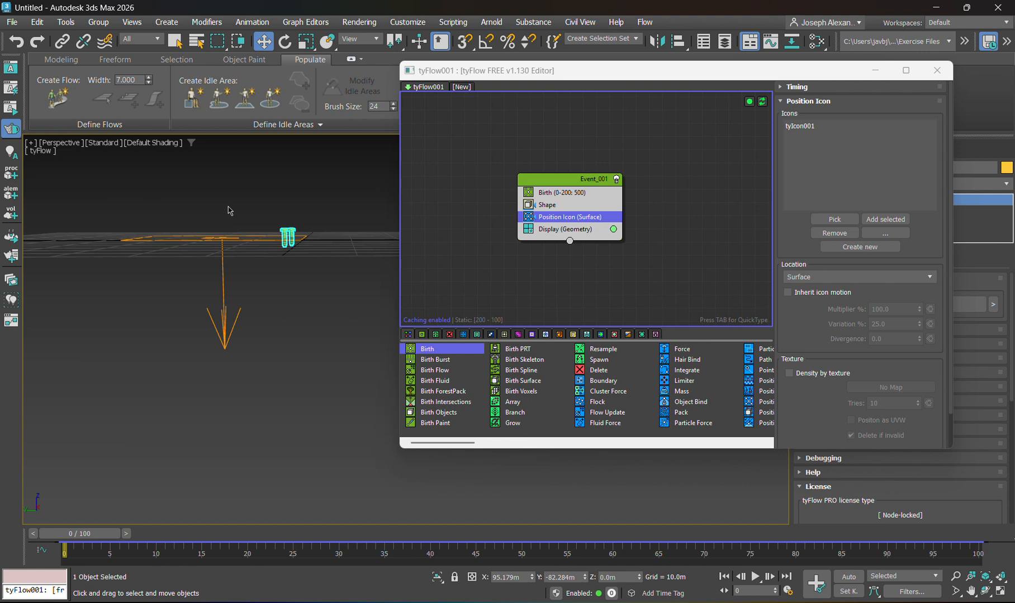
pyautogui.keyDown('alt'); pyautogui.moveTo(263, 274); pyautogui.dragTo(283, 372, button='middle'); pyautogui.keyUp('alt')
# Insert a Speed operator between the Shape and Position Icon operators in Event_001.
pyautogui.moveTo(576, 181); pyautogui.dragTo(582, 178)
pyautogui.click(581, 214)
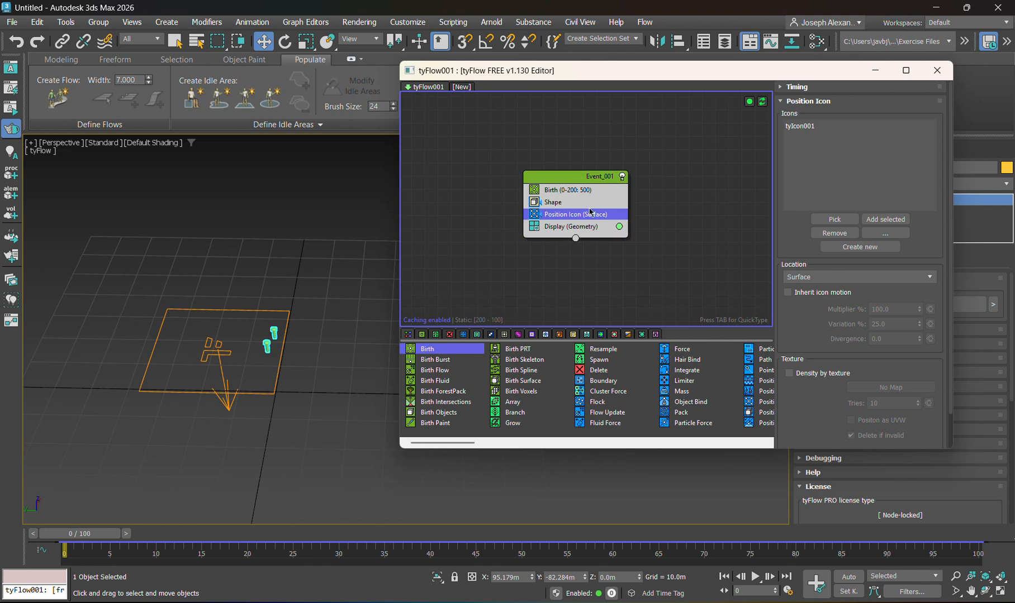
pyautogui.press('Tab')
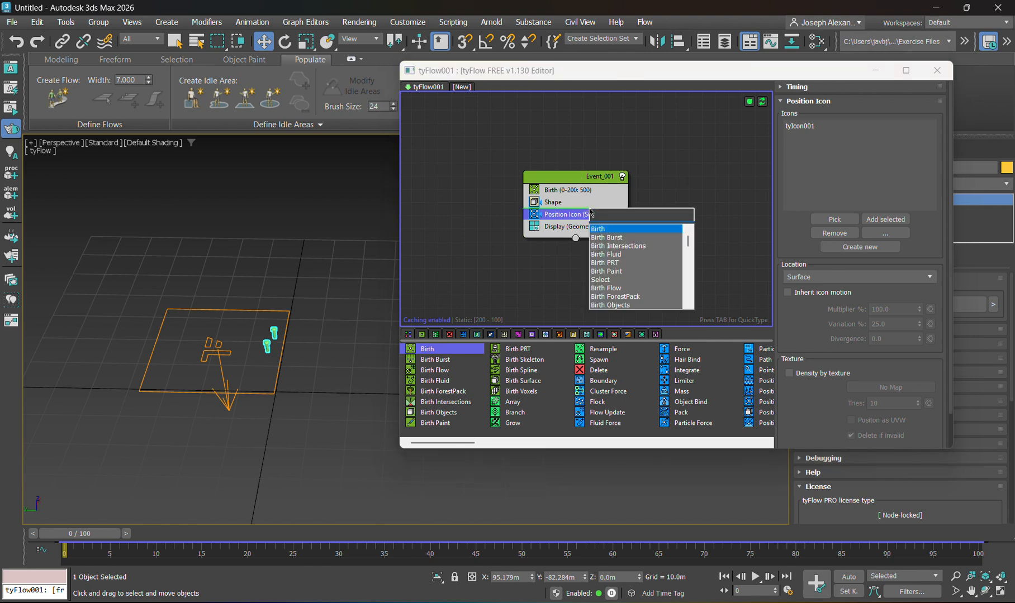
pyautogui.write('speed')
pyautogui.press('Return')
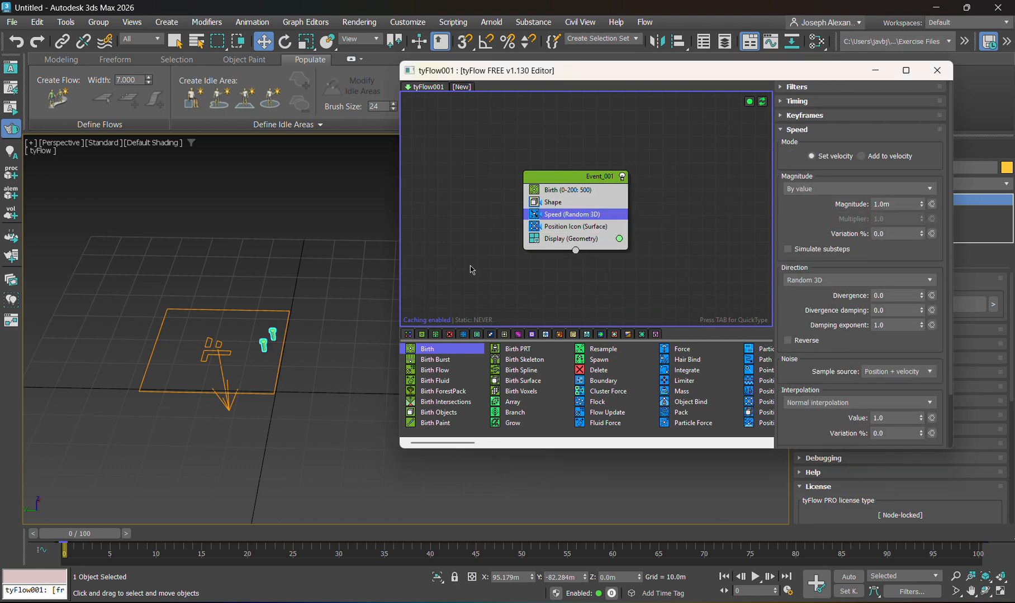
# Set the Speed operator's magnitude to 5.0 m.
pyautogui.moveTo(950, 196); pyautogui.dragTo(934, 309)
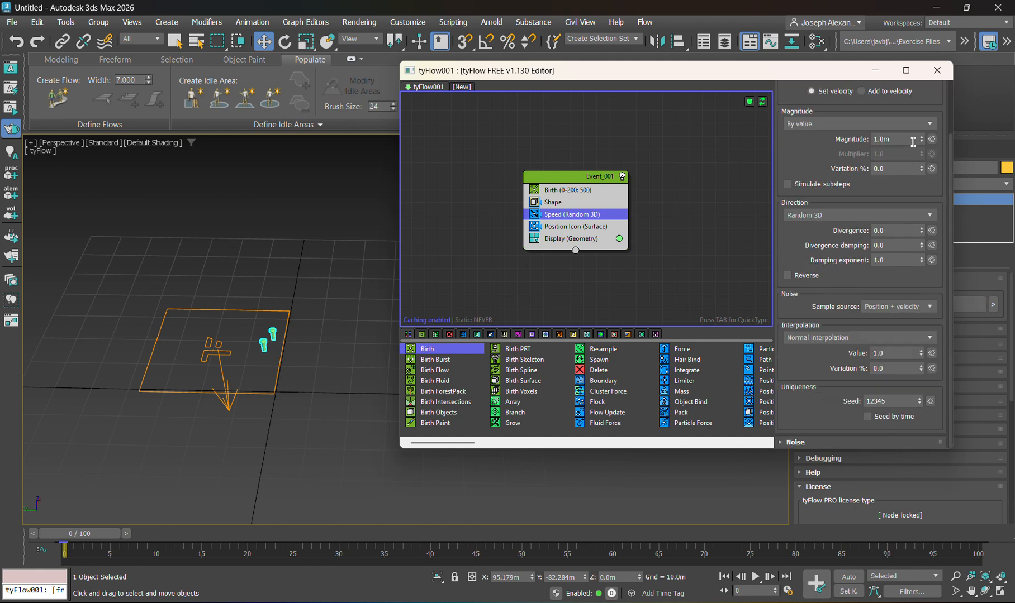
pyautogui.moveTo(951, 214)
pyautogui.mouseDown()
pyautogui.moveTo(954, 196)
pyautogui.moveTo(959, 202)
pyautogui.mouseUp()
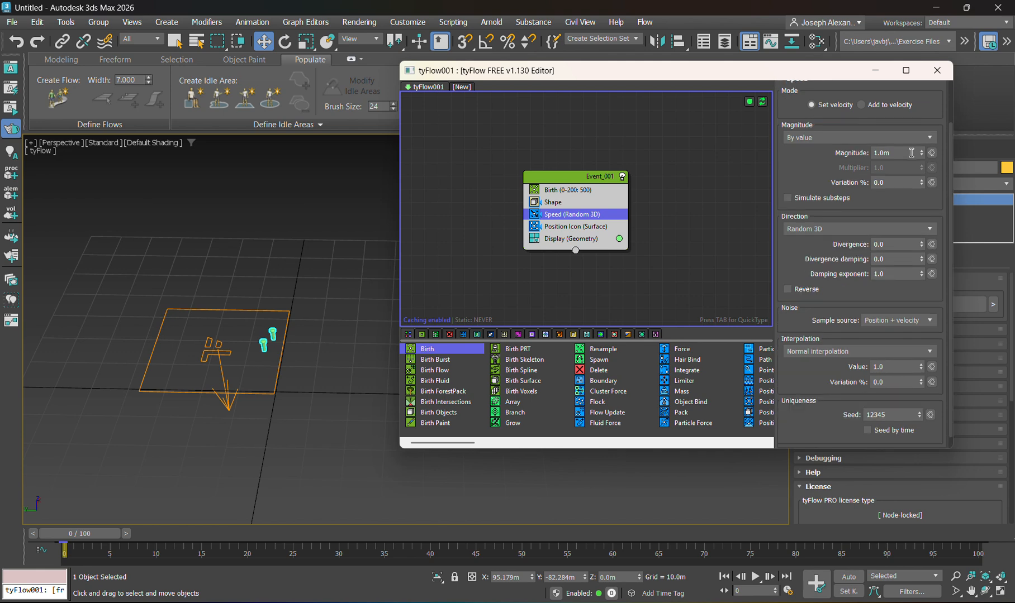
pyautogui.moveTo(922, 157); pyautogui.dragTo(943, 86)
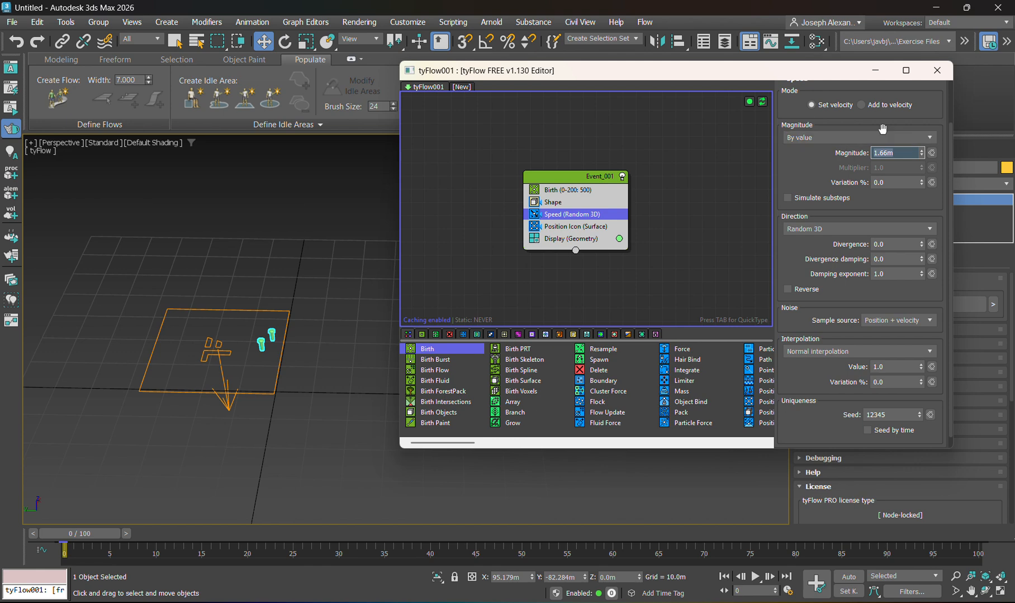
# Scrub to frame 38 and back to frame 0 to check how the bolts travel with the new speed.
pyautogui.moveTo(337, 332); pyautogui.dragTo(295, 375, button='middle')
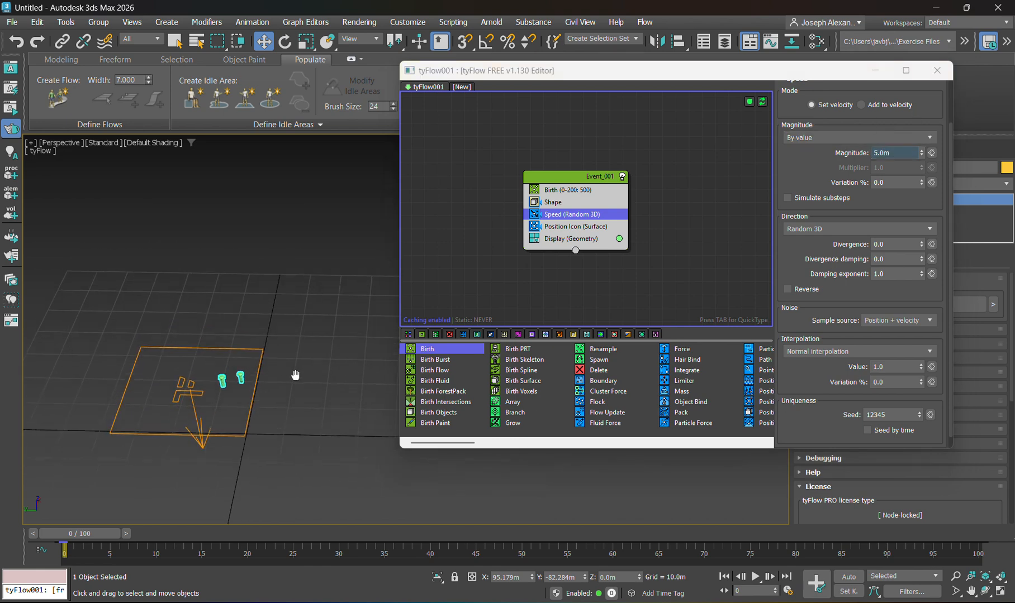
pyautogui.moveTo(89, 533); pyautogui.dragTo(445, 535)
pyautogui.scroll(-6, 306, 319)
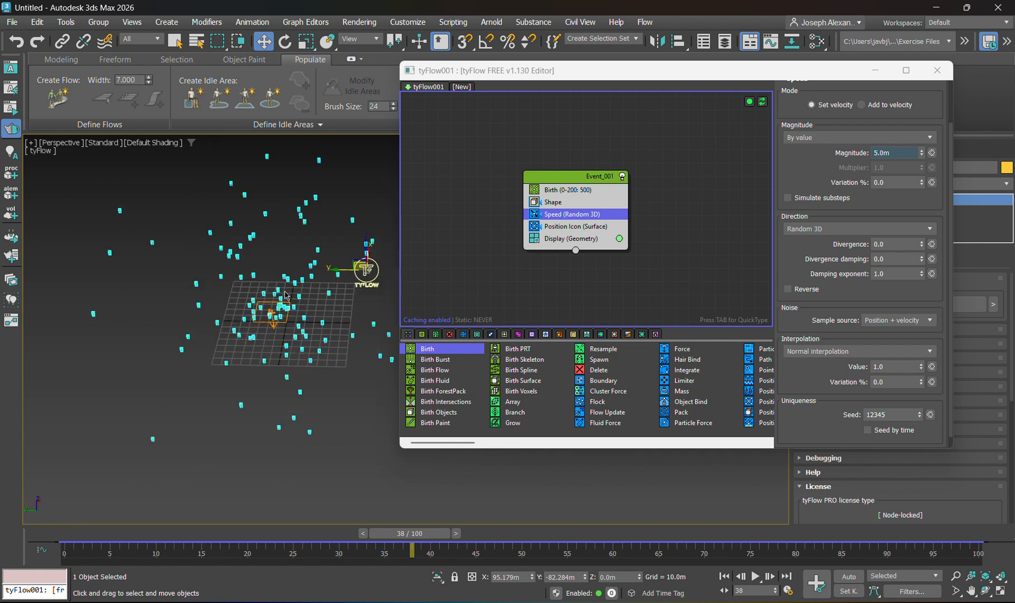
pyautogui.moveTo(317, 335); pyautogui.dragTo(307, 376, button='middle')
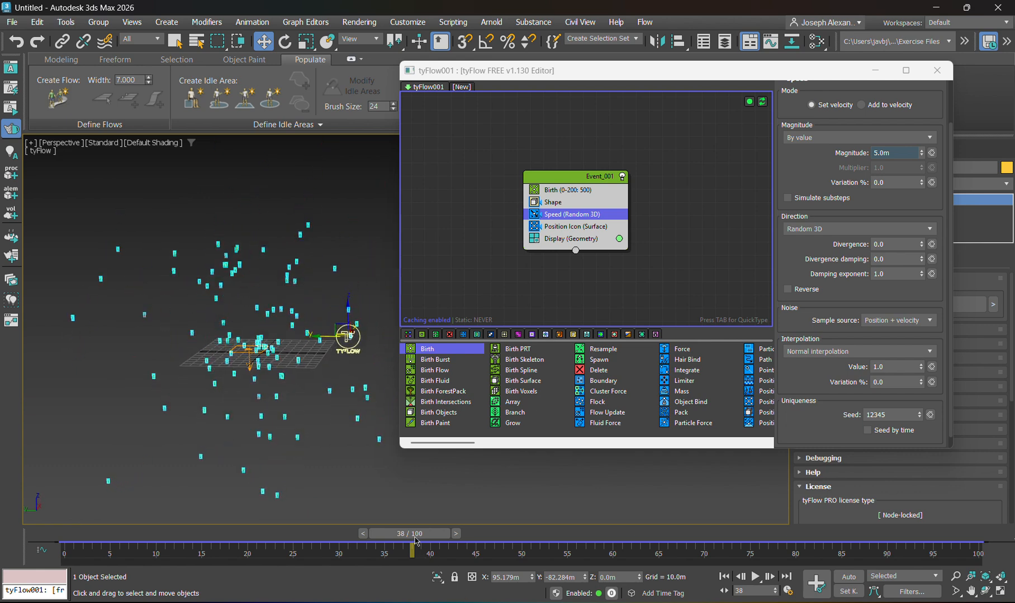
pyautogui.moveTo(415, 540); pyautogui.dragTo(62, 538)
pyautogui.press('w')
pyautogui.press('z')
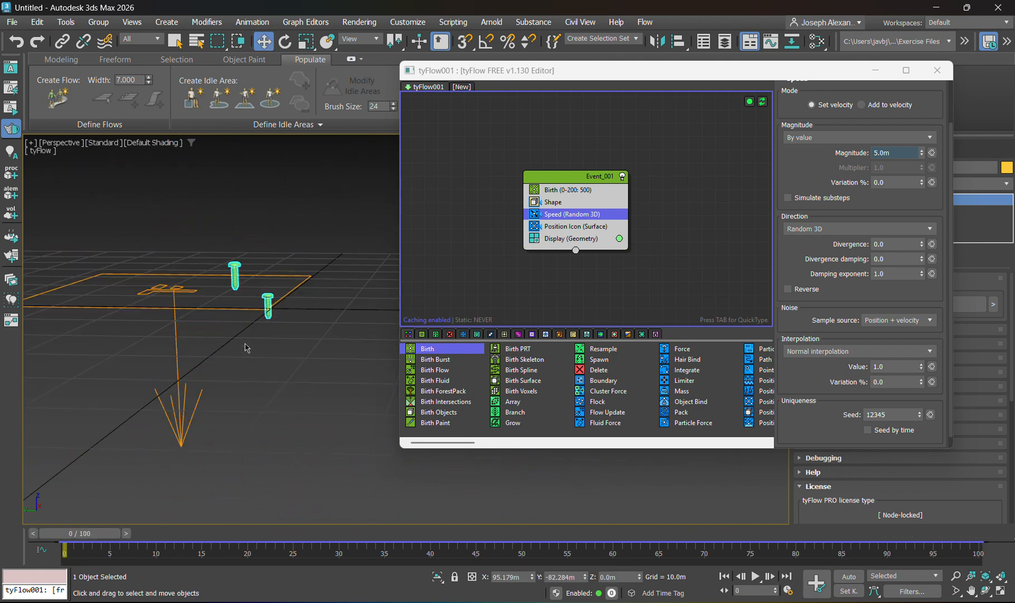
# Examine the tyIcon's arrow direction relative to the bolts from a low side angle.
pyautogui.scroll(-3, 244, 345)
pyautogui.moveTo(246, 347); pyautogui.dragTo(208, 384, button='middle')
pyautogui.scroll(-2, 218, 384)
pyautogui.moveTo(236, 385)
pyautogui.mouseDown(button='middle')
pyautogui.moveTo(253, 383)
pyautogui.moveTo(243, 389)
pyautogui.mouseUp(button='middle')
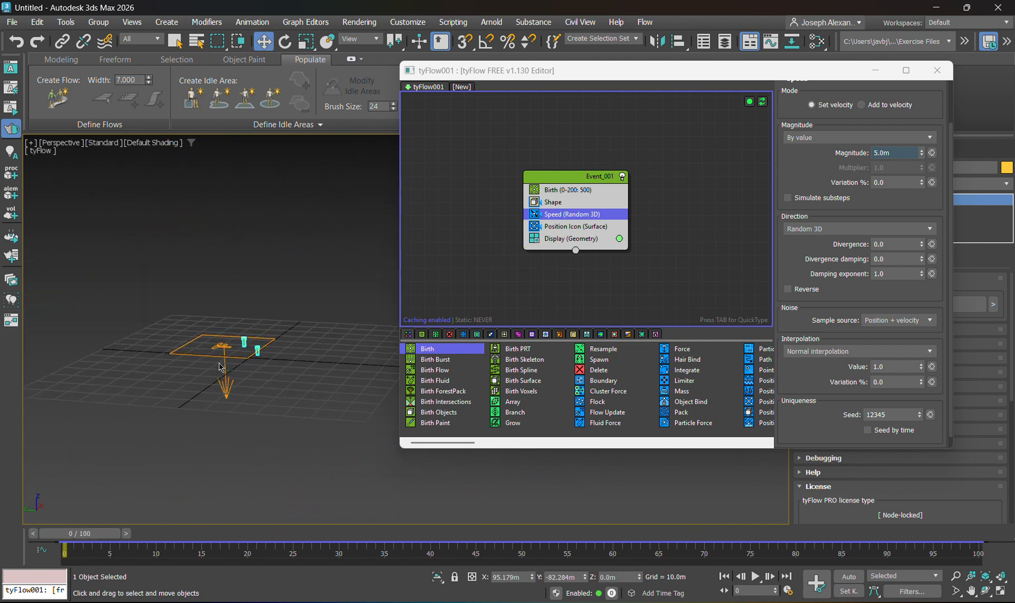
pyautogui.scroll(4, 220, 367)
pyautogui.scroll(-4, 236, 342)
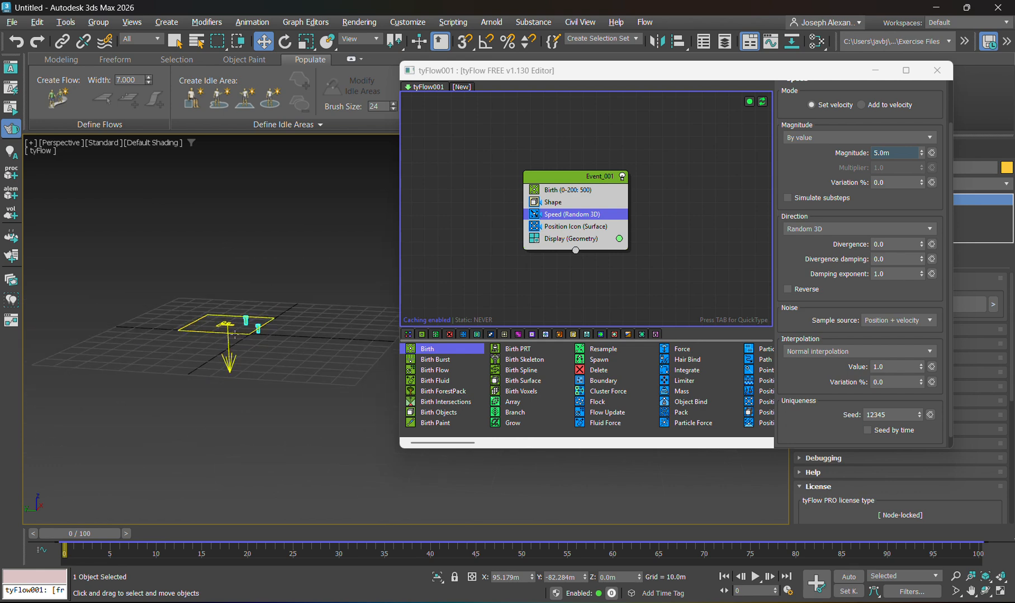
pyautogui.keyDown('alt'); pyautogui.moveTo(235, 346); pyautogui.dragTo(255, 262, button='middle'); pyautogui.keyUp('alt')
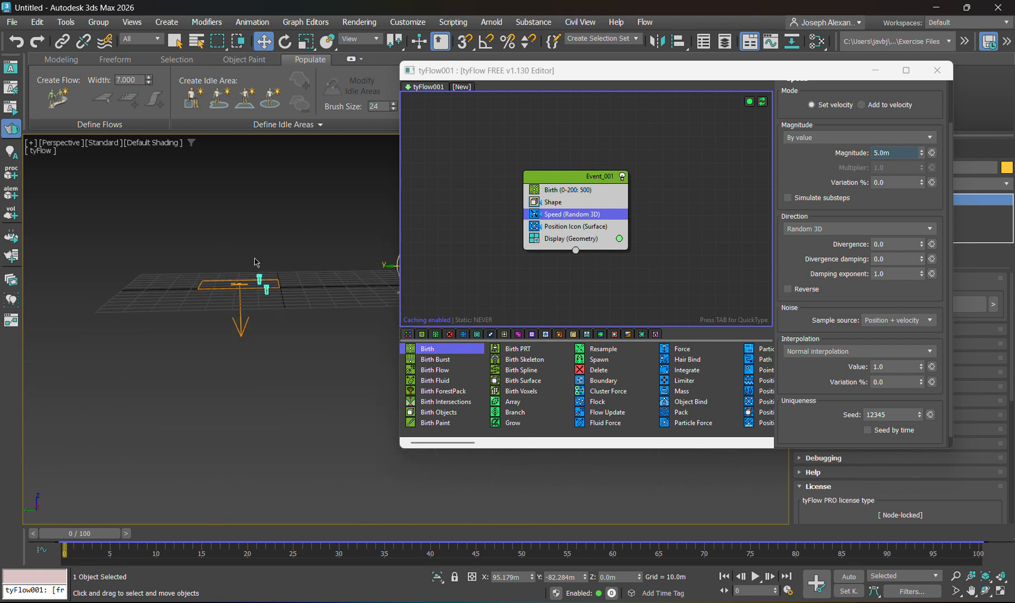
pyautogui.scroll(3, 256, 318)
pyautogui.moveTo(261, 320); pyautogui.dragTo(244, 315, button='middle')
# Change the Speed operator's direction to Along icon arrow.
pyautogui.moveTo(757, 72); pyautogui.dragTo(745, 75)
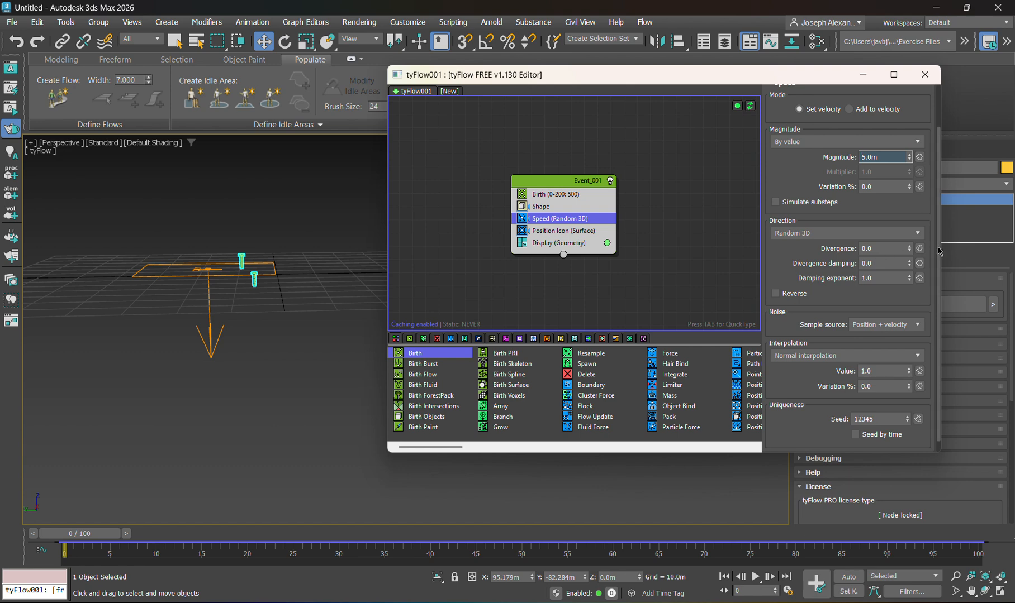
pyautogui.scroll(-1, 943, 252)
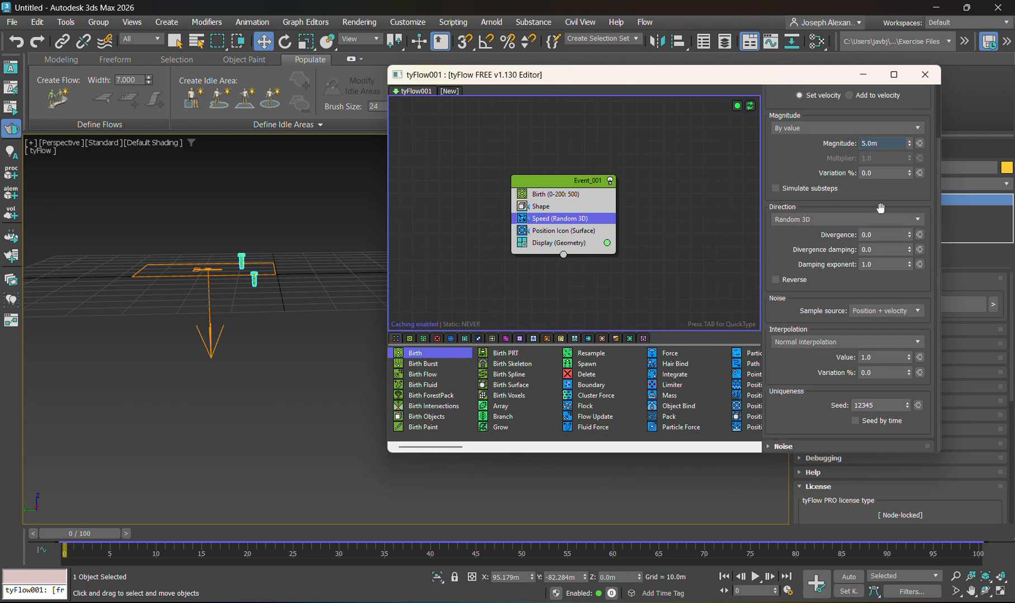
pyautogui.click(797, 220)
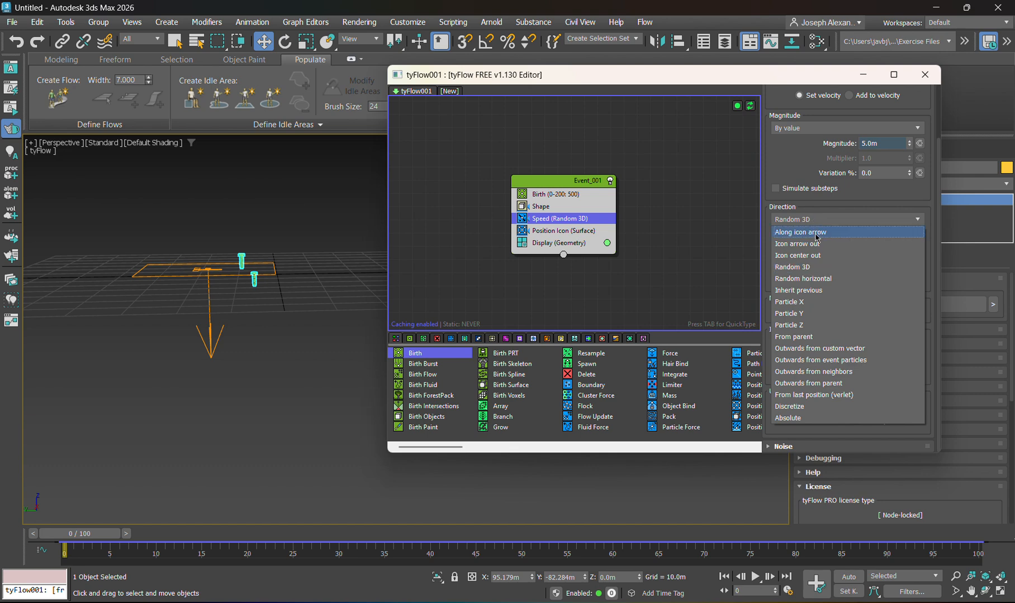
pyautogui.click(817, 233)
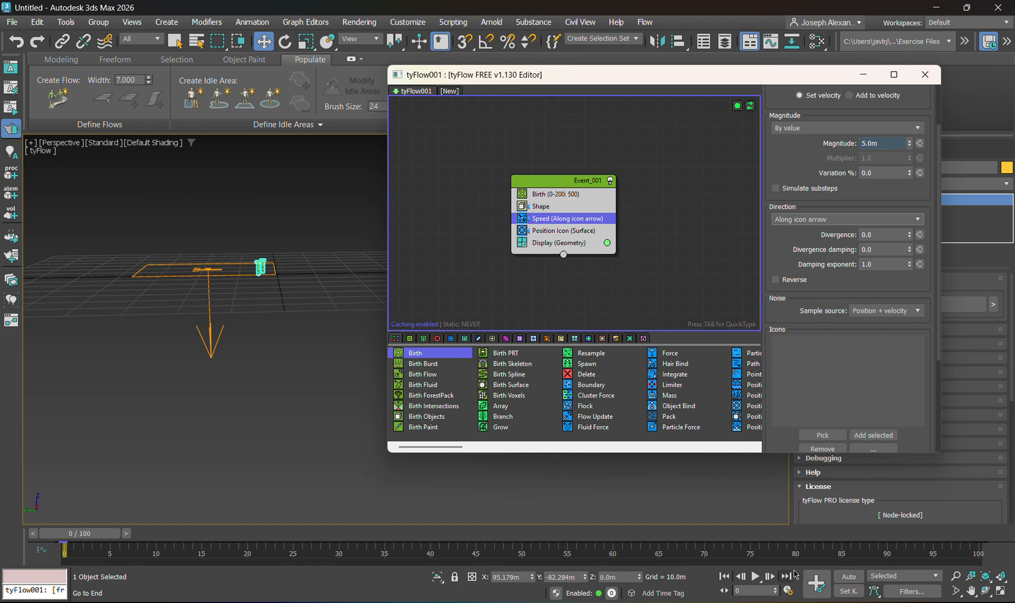
# Play the animation to frame 54 and return to frame 0 to check the bolts' motion.
pyautogui.click(758, 580)
pyautogui.click(759, 581)
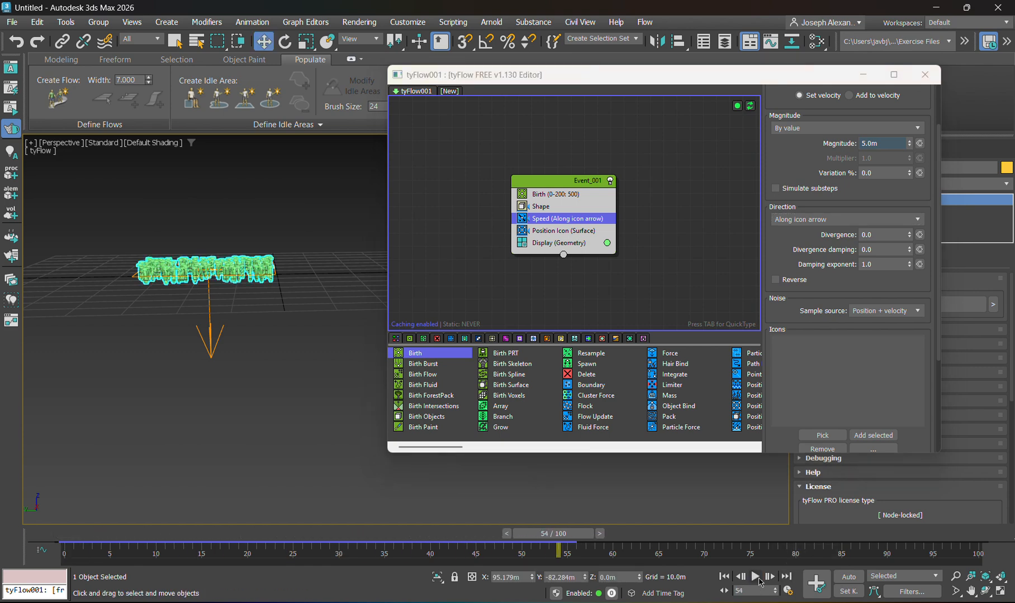
pyautogui.moveTo(534, 537); pyautogui.dragTo(31, 482)
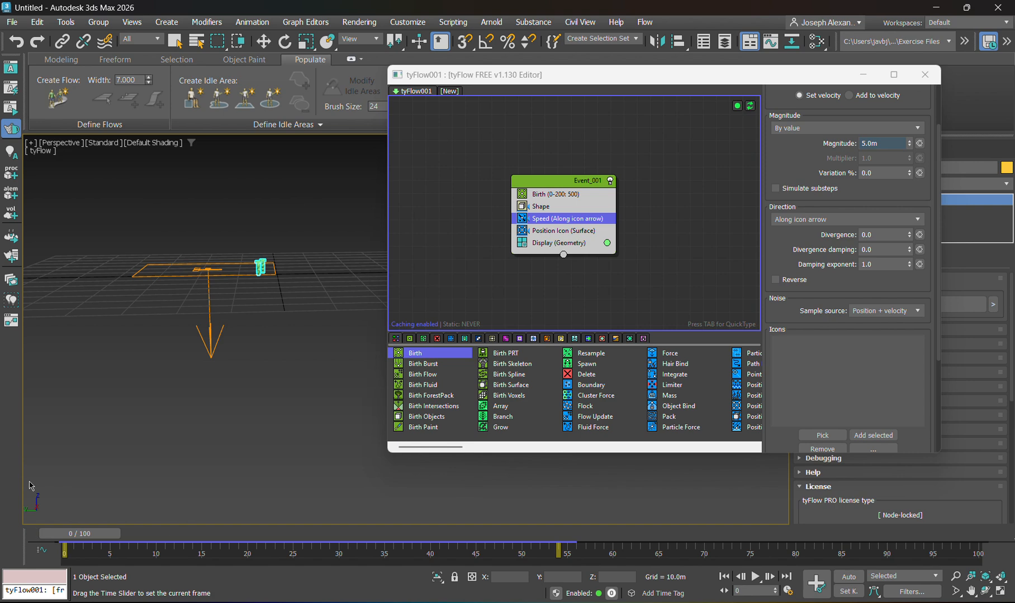
# Assign the tyIcon in the viewport as the Speed operator's direction icon.
pyautogui.scroll(-5, 865, 243)
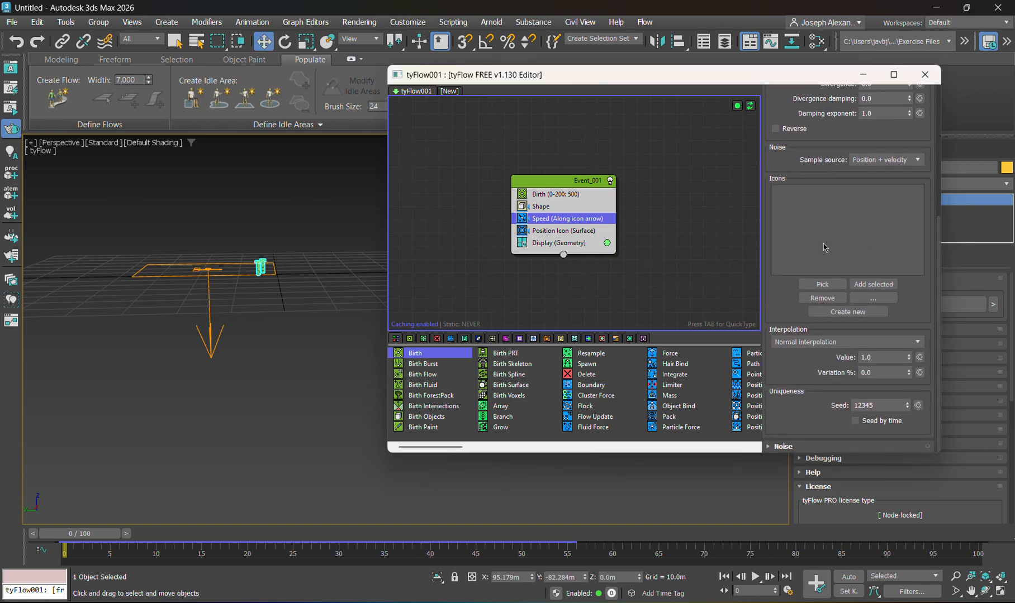
pyautogui.click(829, 288)
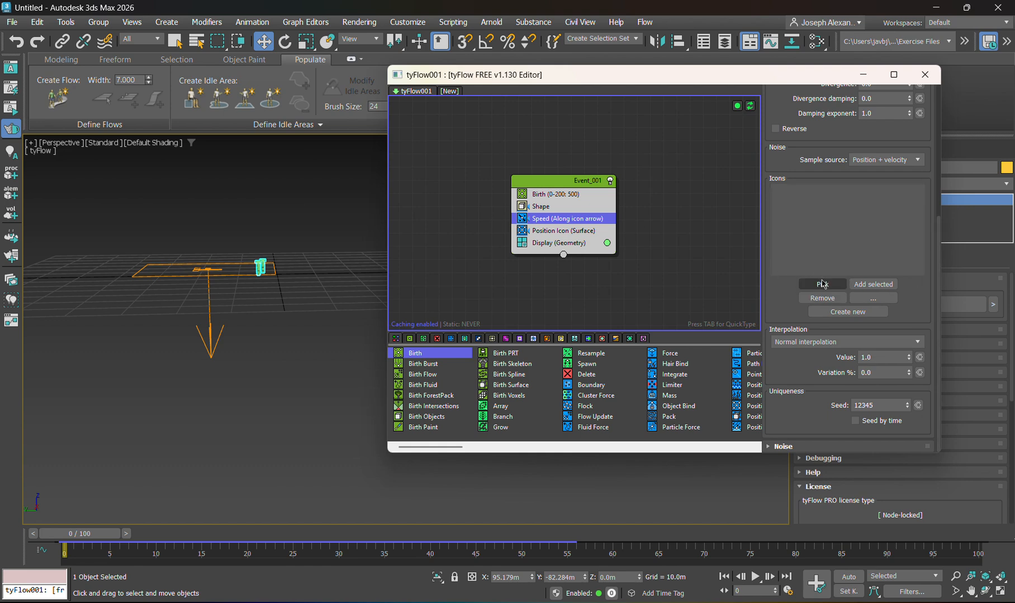
pyautogui.click(828, 287)
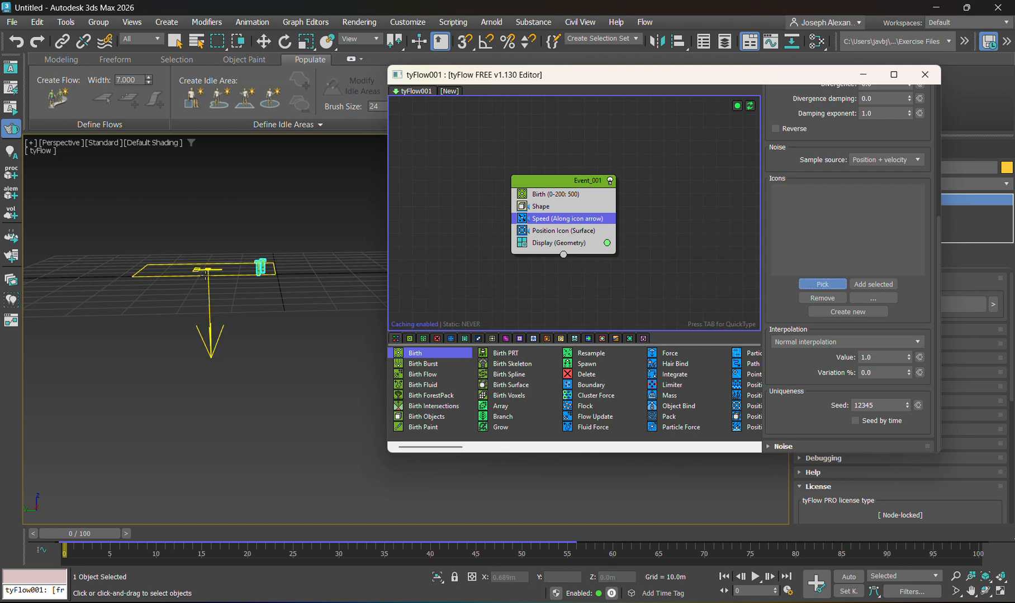
pyautogui.click(229, 277)
# Play the animation and check how the bolts travel relative to the tyIcon's arrow.
pyautogui.keyDown('alt'); pyautogui.moveTo(184, 267); pyautogui.dragTo(215, 271, button='middle'); pyautogui.keyUp('alt')
pyautogui.click(758, 579)
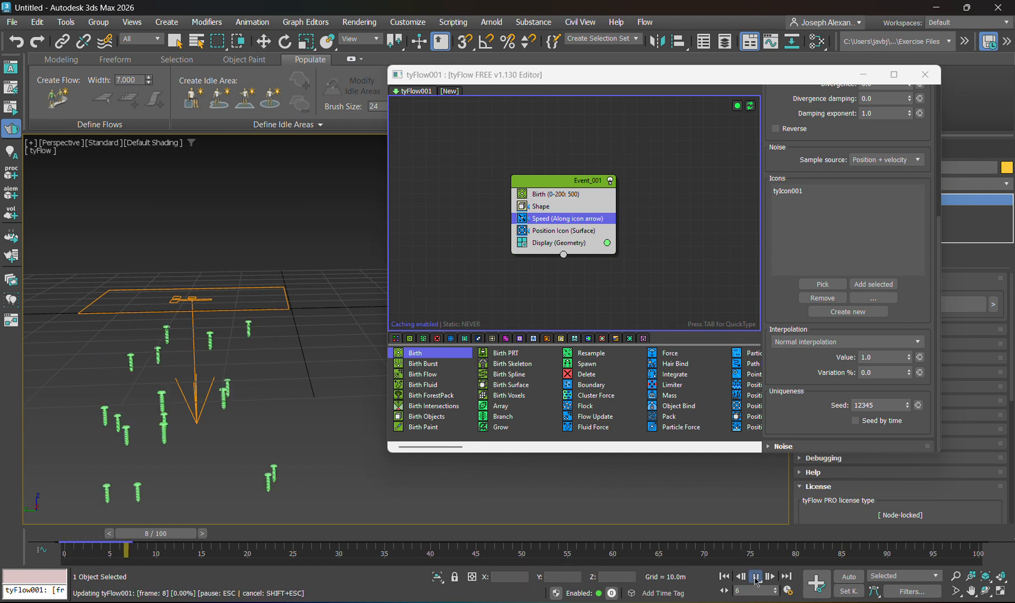
pyautogui.scroll(-5, 316, 330)
pyautogui.moveTo(314, 338); pyautogui.dragTo(296, 144, button='middle')
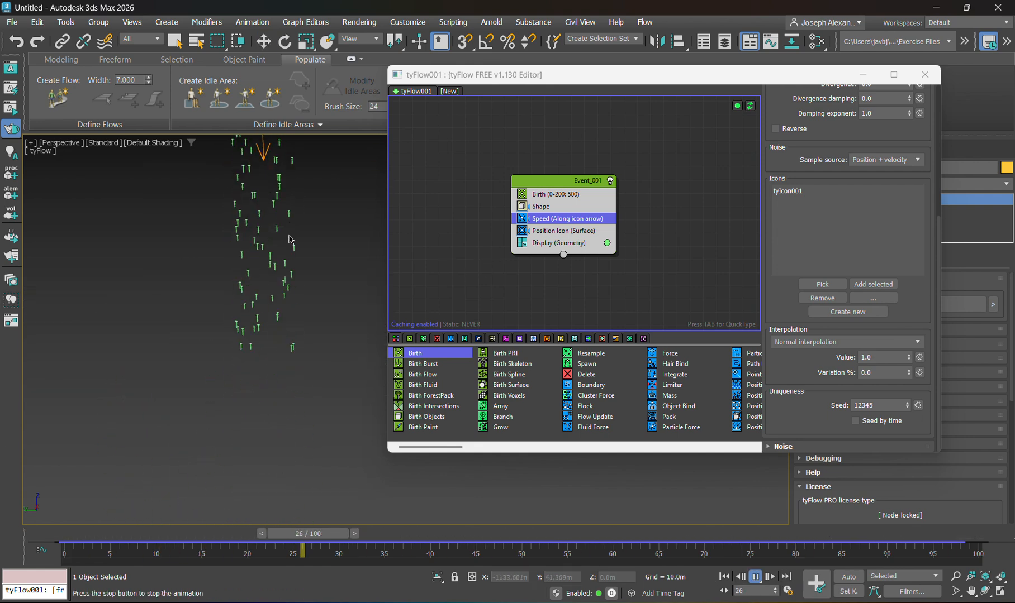
pyautogui.moveTo(317, 258); pyautogui.dragTo(315, 358, button='middle')
pyautogui.scroll(3, 271, 258)
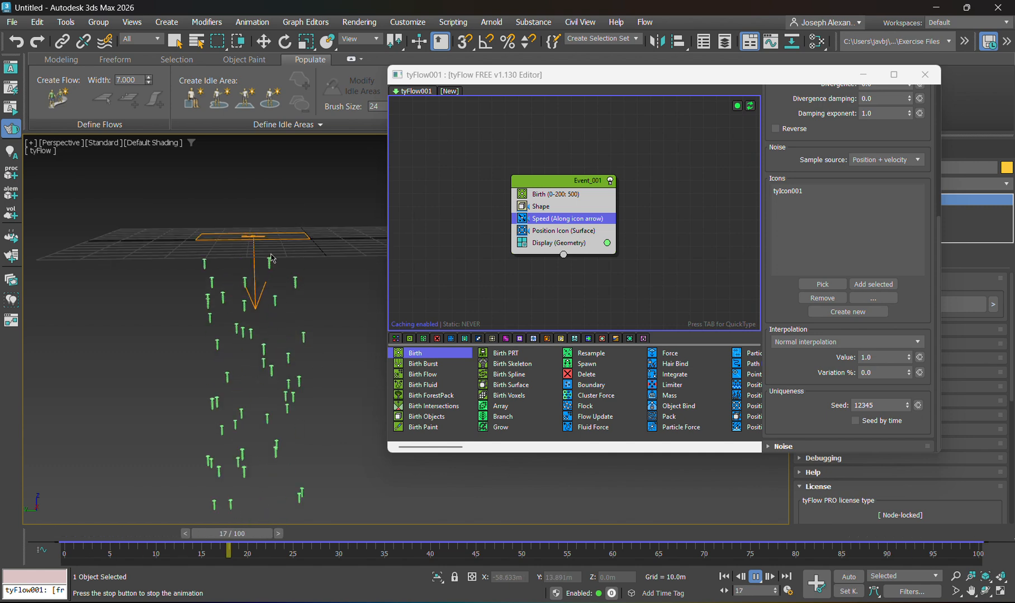
# Minimize the tyFlow editor and examine the moving bolts from a raised angle, stopping playback at frame 16.
pyautogui.click(864, 75)
pyautogui.moveTo(403, 280); pyautogui.dragTo(426, 309, button='middle')
pyautogui.scroll(4, 364, 273)
pyautogui.scroll(-2, 410, 299)
pyautogui.scroll(-4, 448, 363)
pyautogui.moveTo(447, 352); pyautogui.dragTo(485, 335, button='middle')
pyautogui.scroll(3, 483, 377)
pyautogui.moveTo(483, 377); pyautogui.dragTo(389, 355, button='middle')
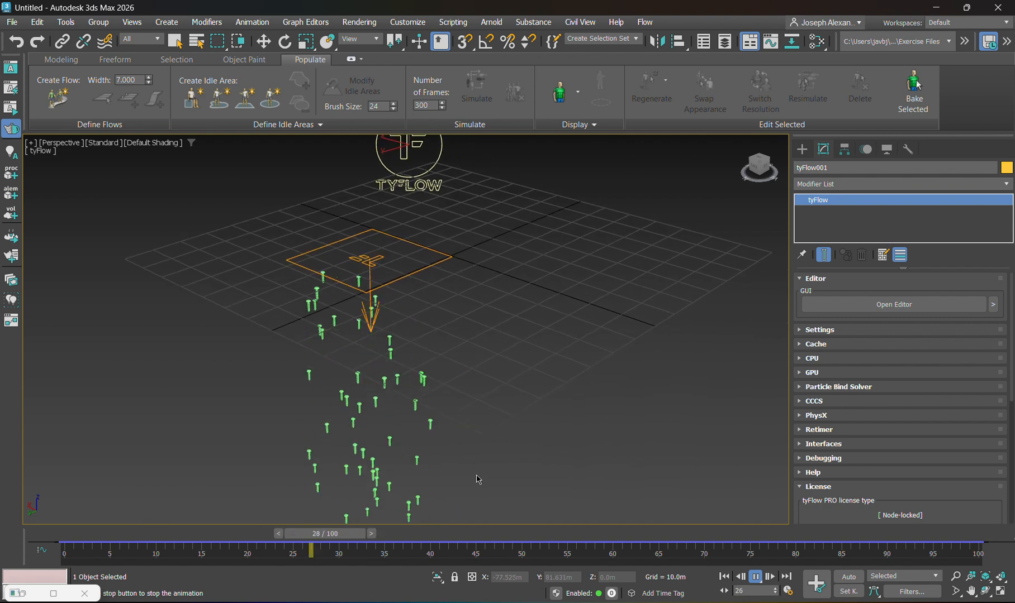
pyautogui.click(756, 579)
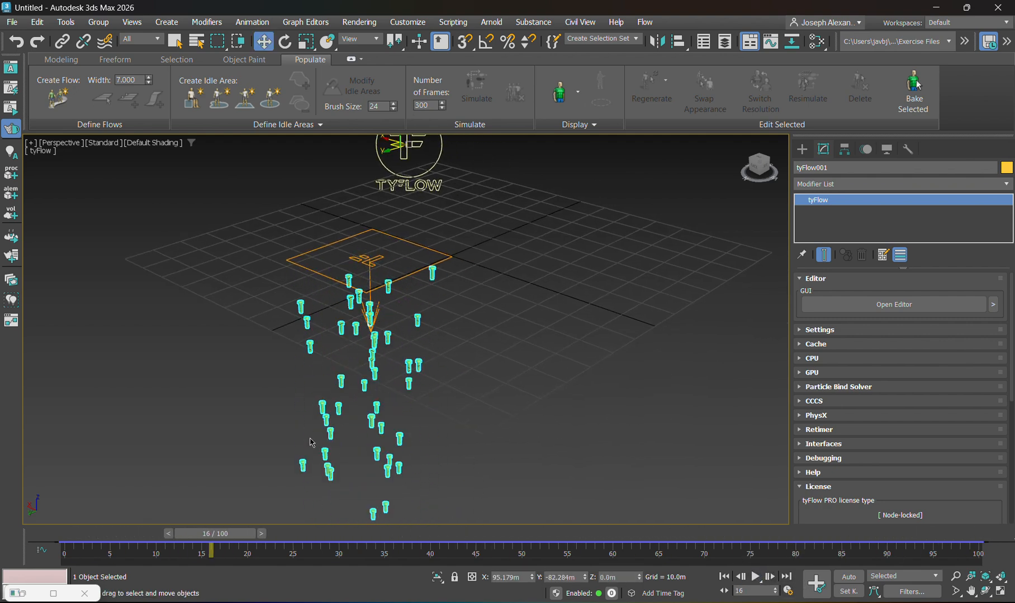